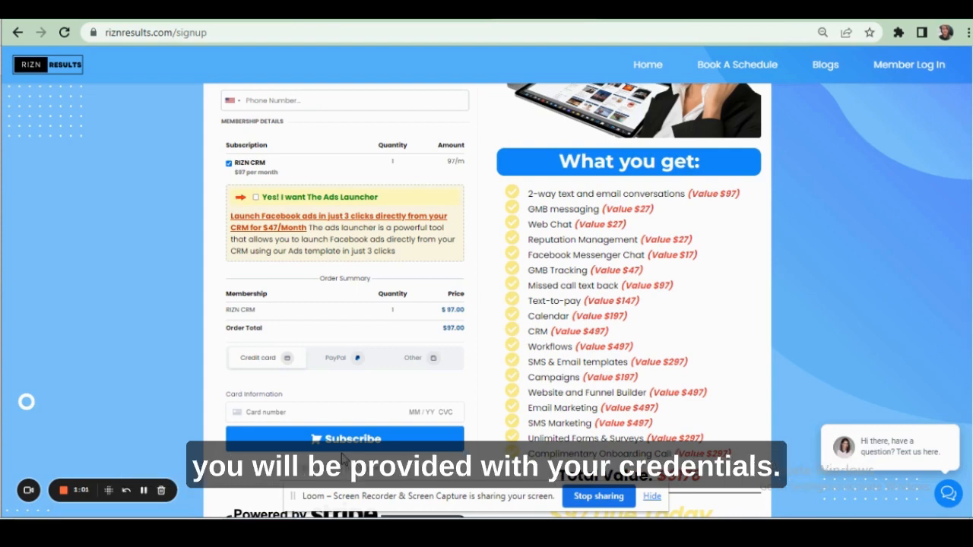
# Step: Switch to the image of the RIZN Results account-created email and maximize its window
pyautogui.hotkey('alt', 'Tab')
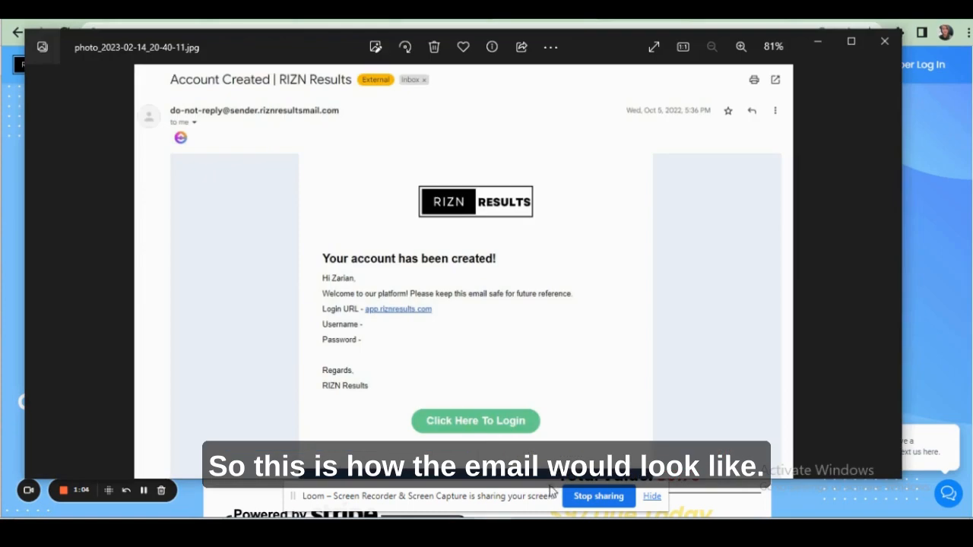
pyautogui.click(848, 43)
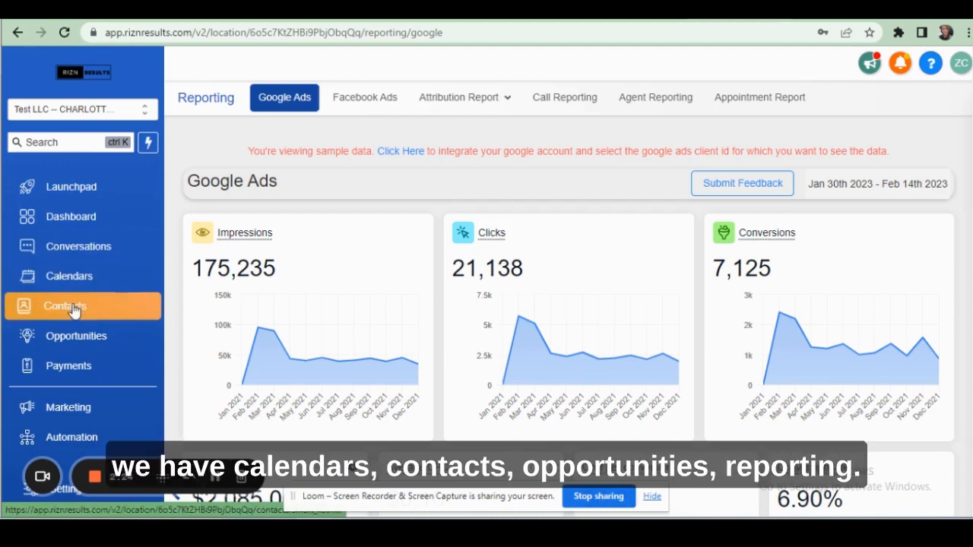
# Step: Look through the CRM's main navigation and open the location's settings at the business profile
pyautogui.scroll(-2, 79, 338)
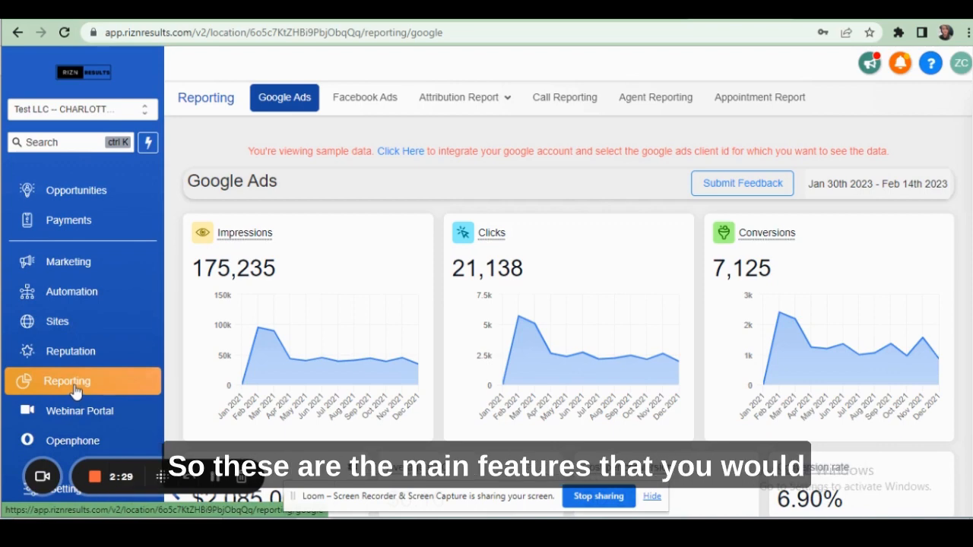
pyautogui.scroll(2, 76, 391)
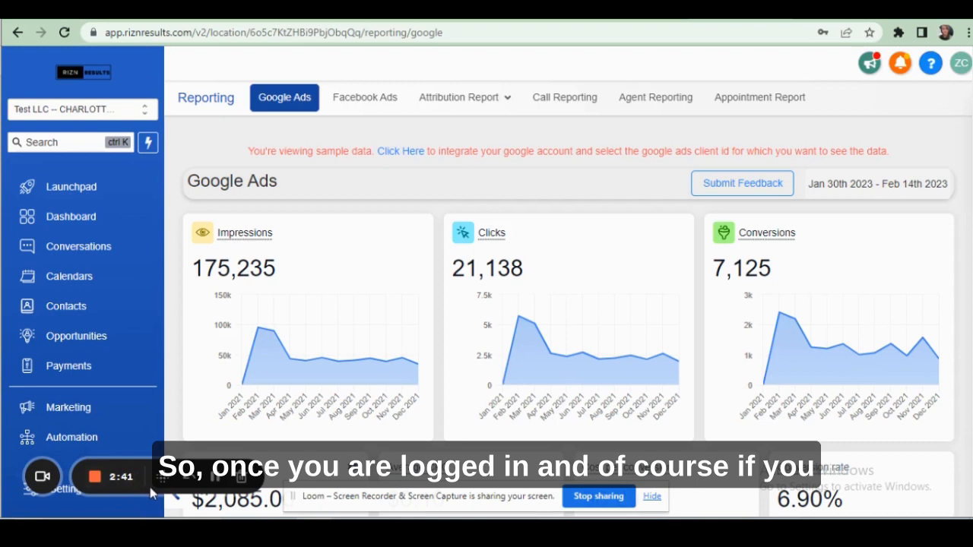
pyautogui.scroll(-5, 91, 395)
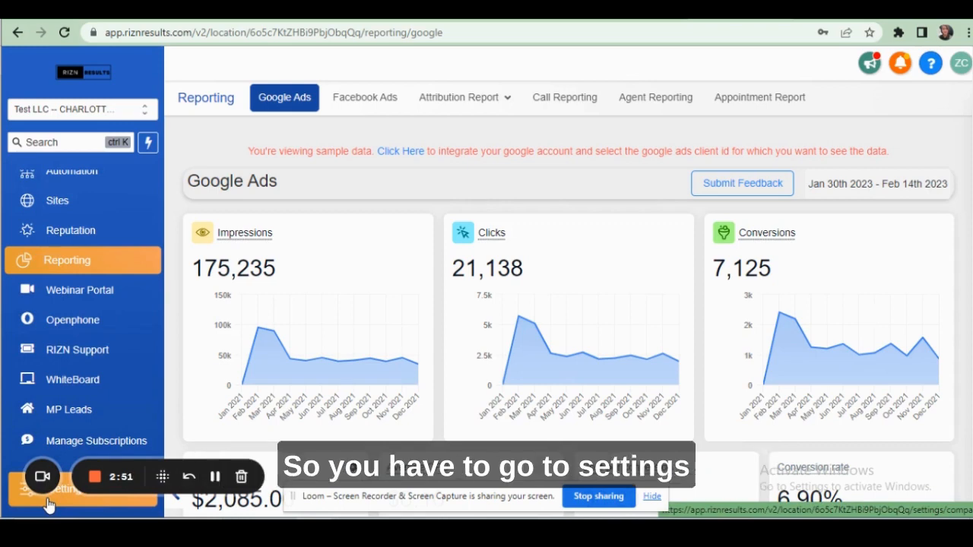
pyautogui.click(48, 504)
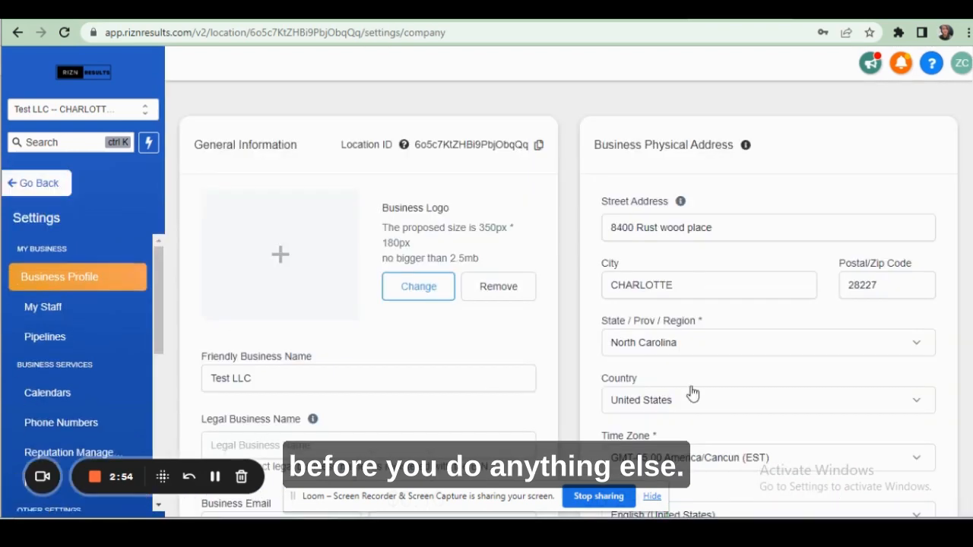
# Step: Review the business physical address fields and the available time zone options without changing them
pyautogui.scroll(-1, 855, 387)
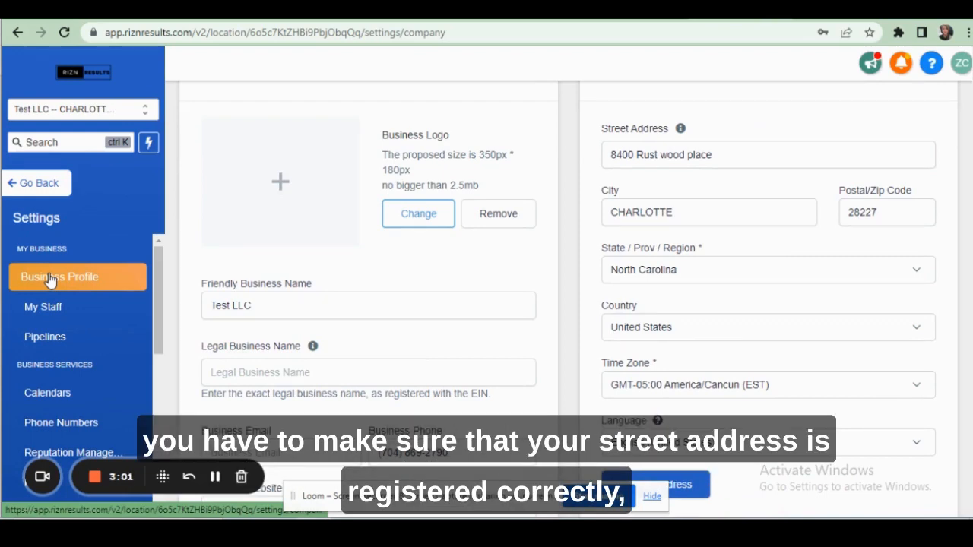
pyautogui.scroll(1, 735, 200)
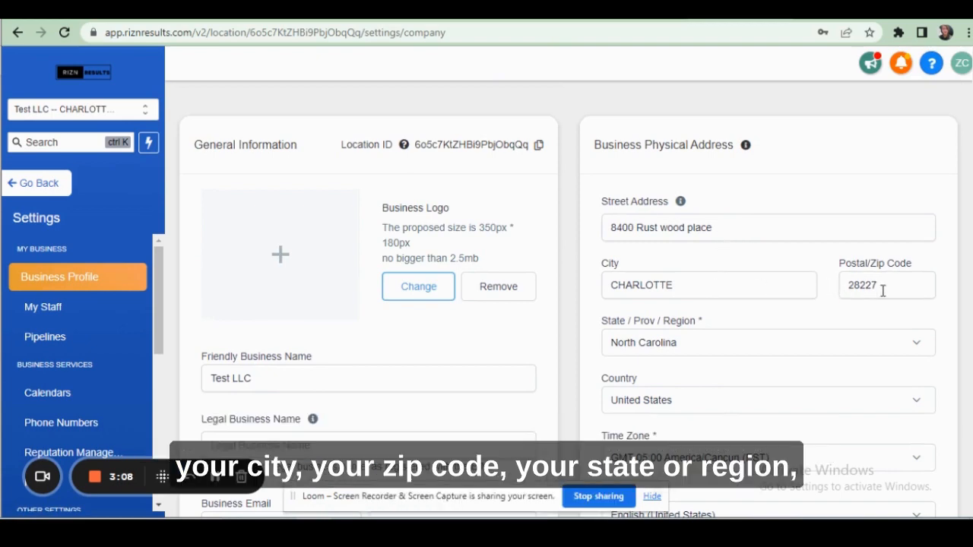
pyautogui.scroll(-2, 758, 358)
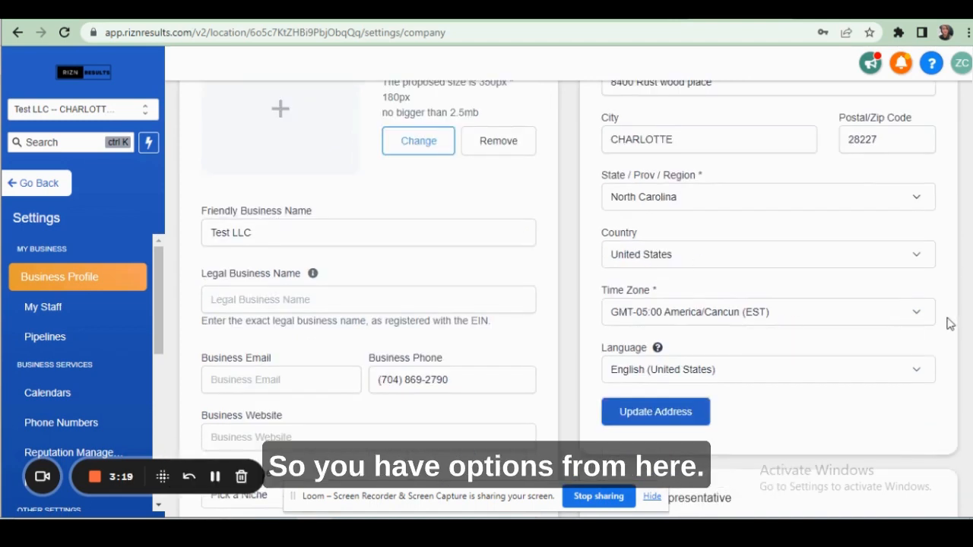
pyautogui.click(922, 311)
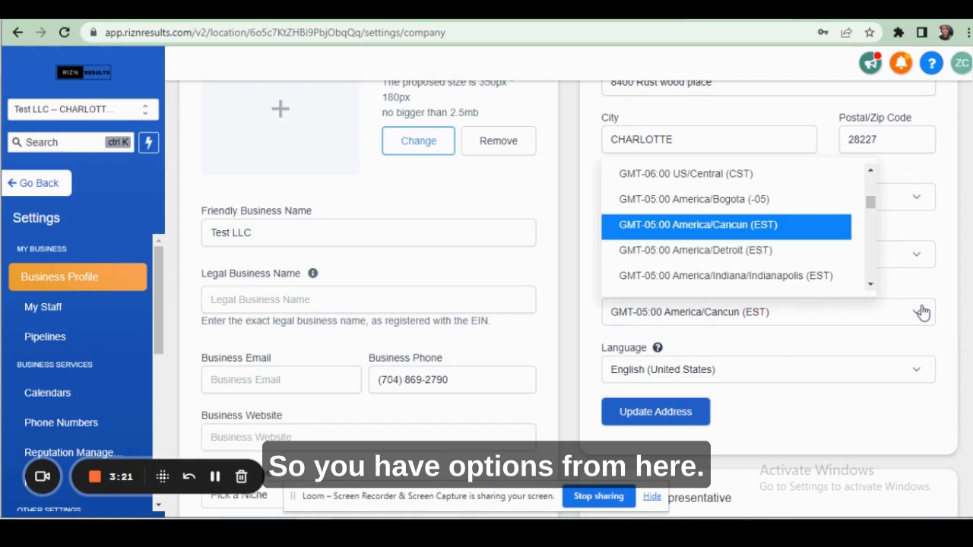
pyautogui.click(922, 311)
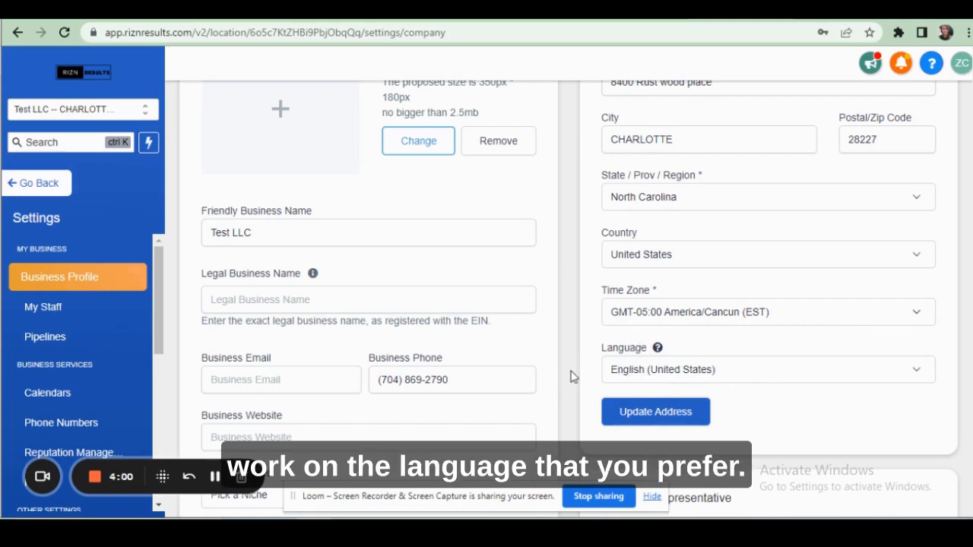
# Step: Review the general information fields of the business profile, including the friendly business name, business phone and business email
pyautogui.scroll(2, 671, 259)
pyautogui.scroll(-5, 673, 243)
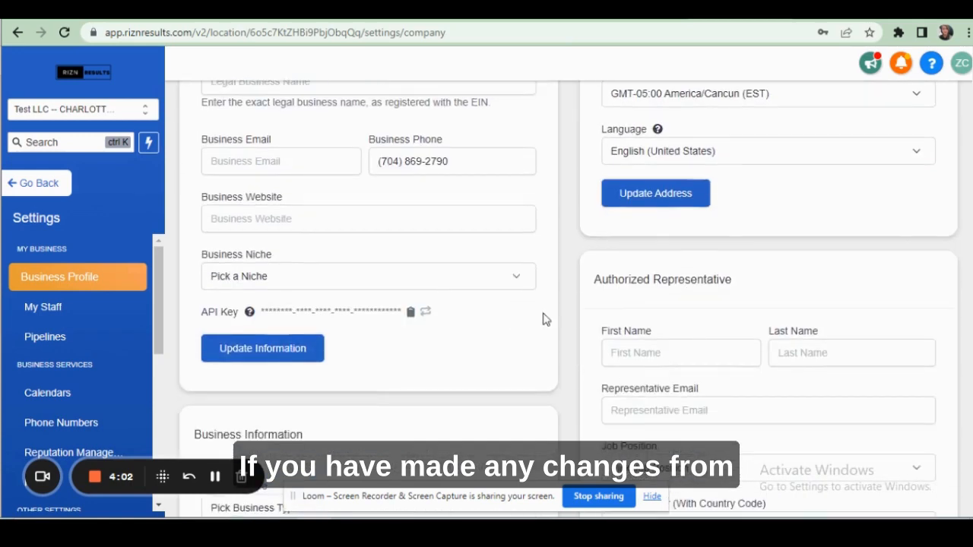
pyautogui.scroll(2, 575, 256)
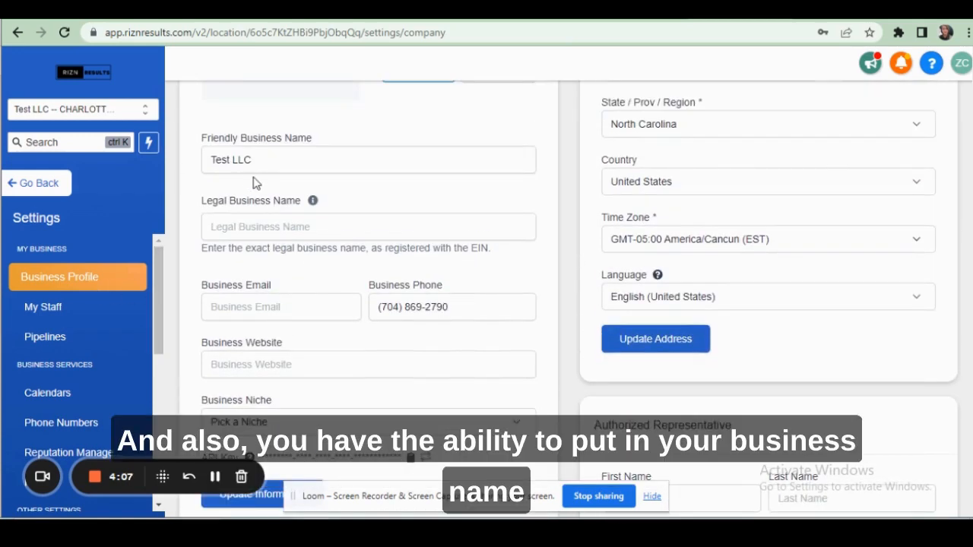
pyautogui.scroll(2, 253, 182)
pyautogui.scroll(-3, 320, 282)
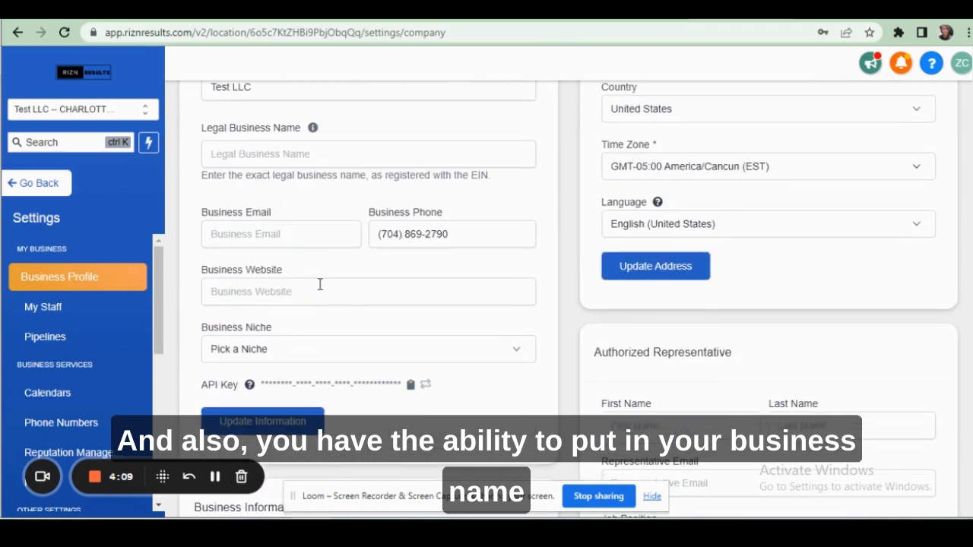
pyautogui.scroll(1, 226, 247)
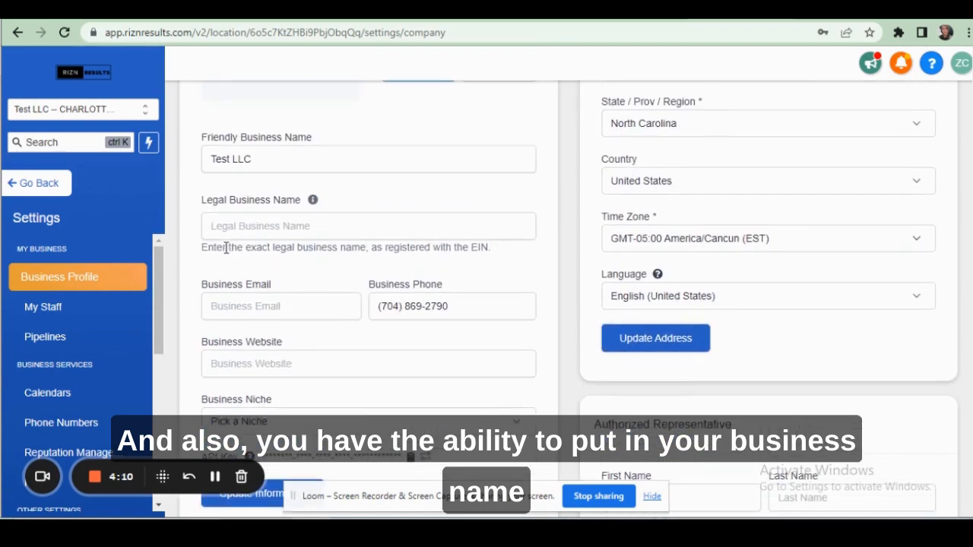
pyautogui.click(318, 153)
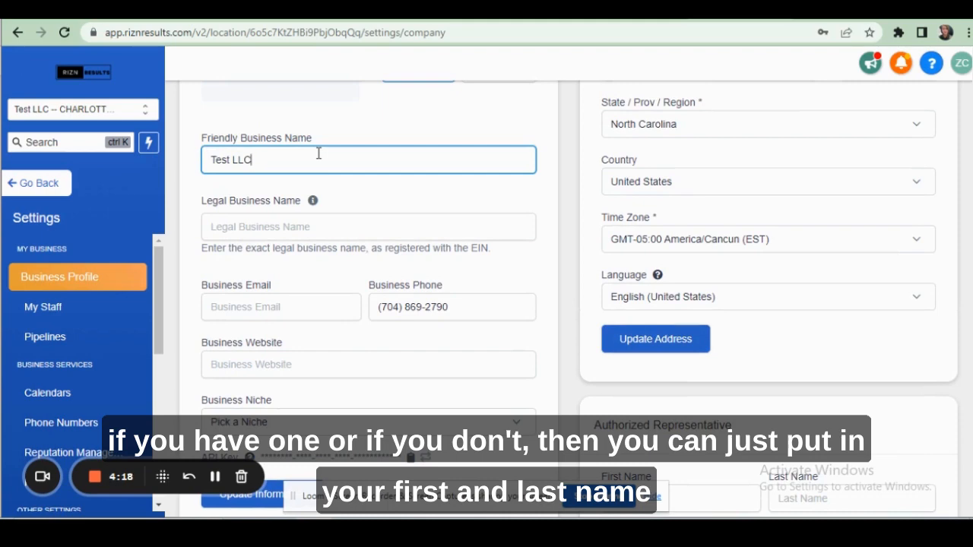
pyautogui.click(493, 304)
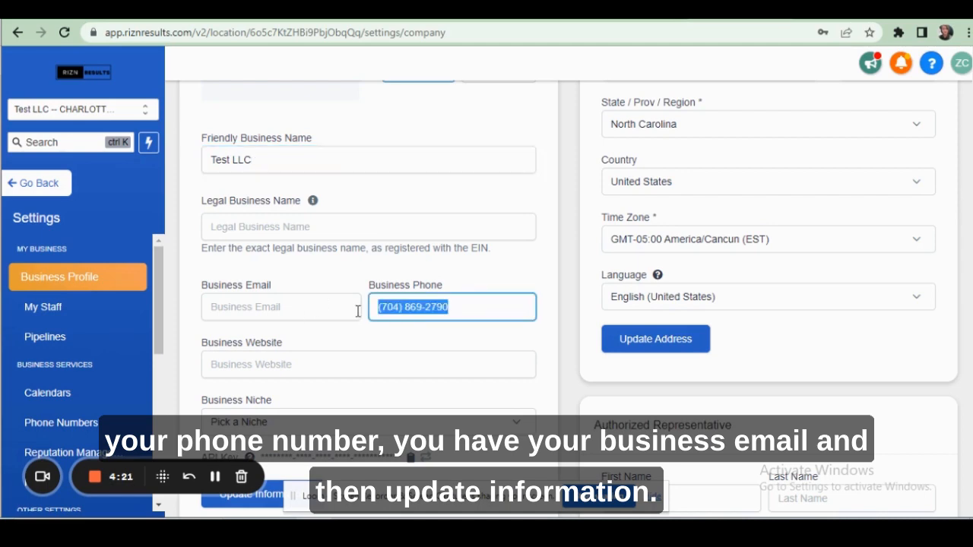
pyautogui.click(284, 308)
pyautogui.scroll(-2, 183, 343)
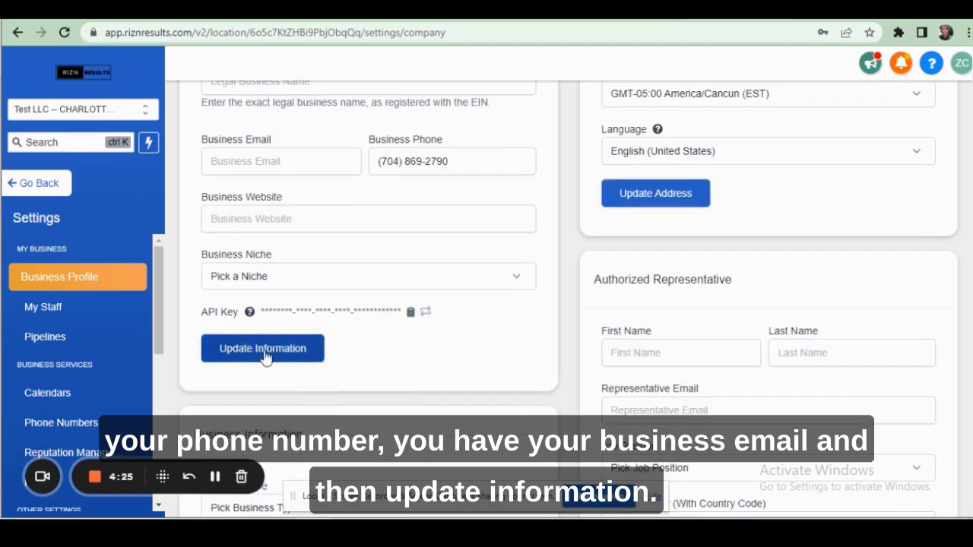
# Step: Examine the business registration, regions of operation, general, and call and voicemail sections of the business profile
pyautogui.scroll(-5, 346, 343)
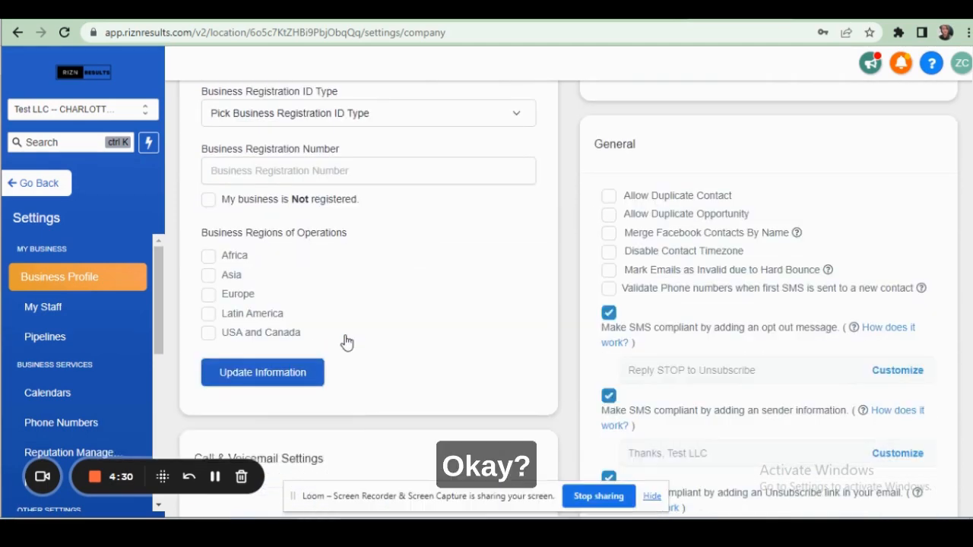
pyautogui.scroll(-2, 346, 343)
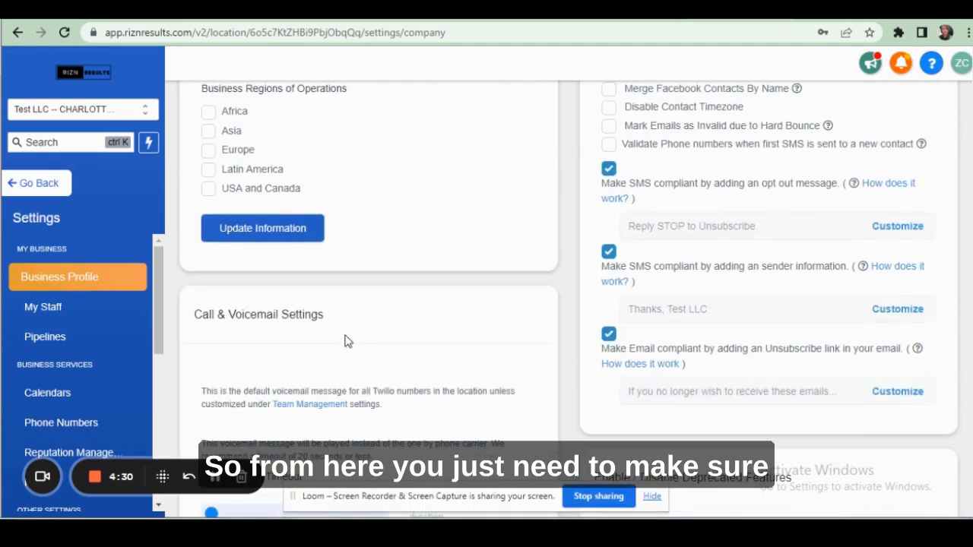
pyautogui.scroll(3, 346, 342)
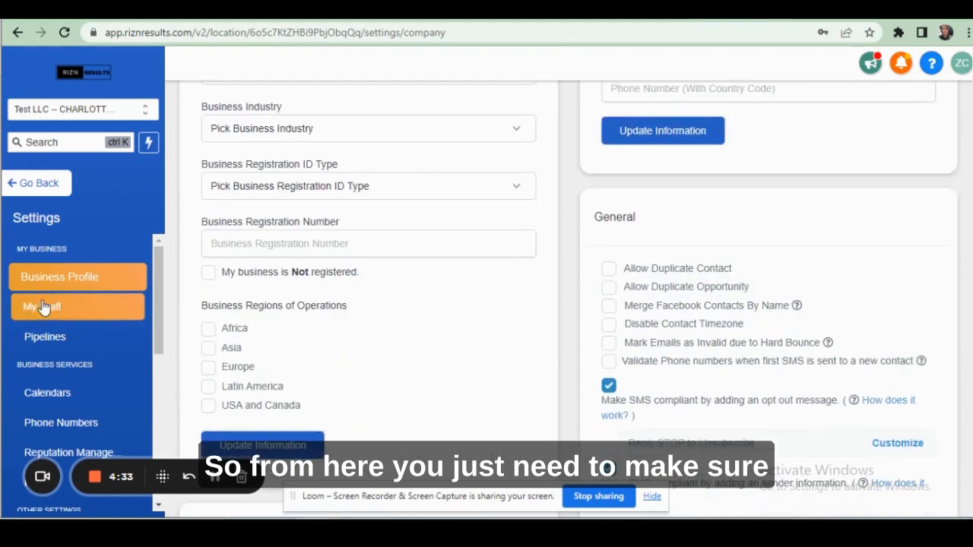
pyautogui.scroll(1, 526, 228)
pyautogui.scroll(10, 526, 228)
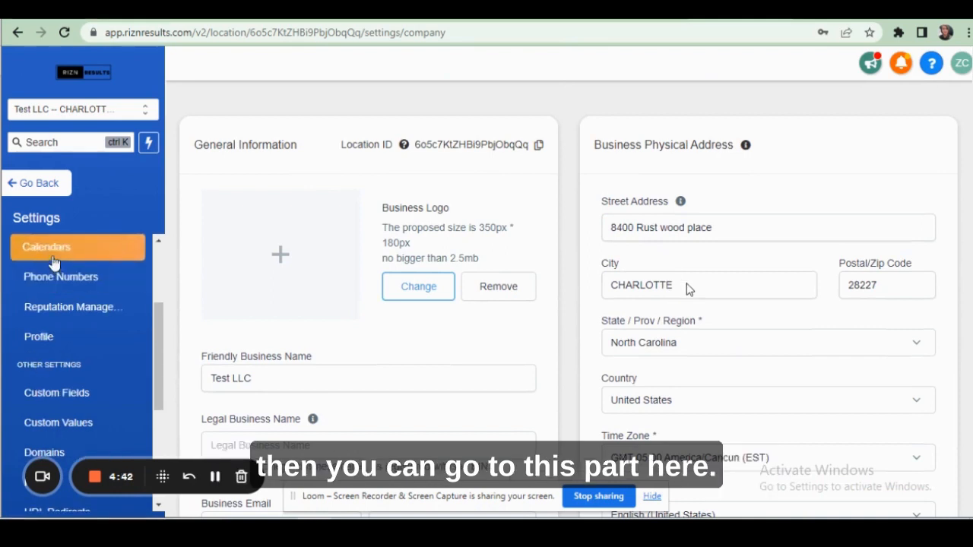
# Step: View the phone number settings and return to the main navigation
pyautogui.click(55, 281)
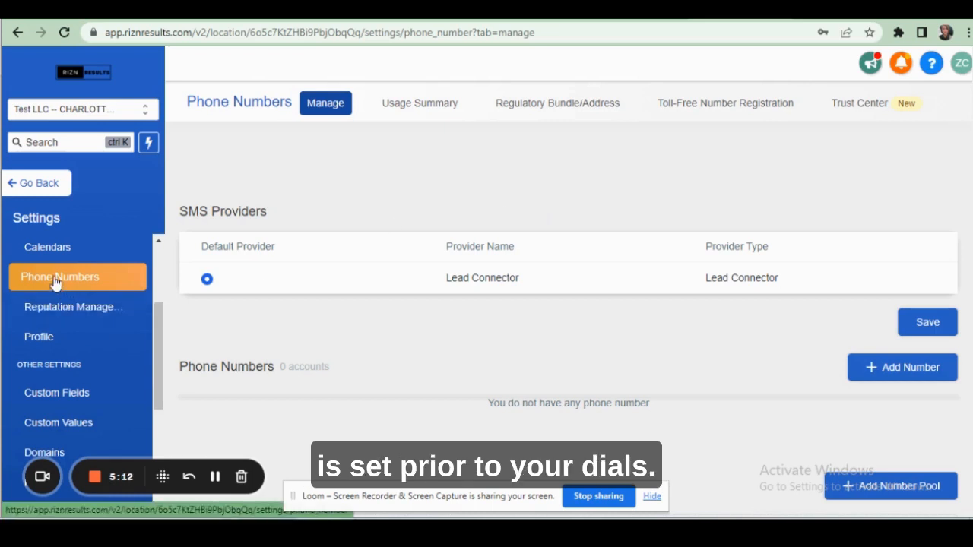
pyautogui.click(30, 187)
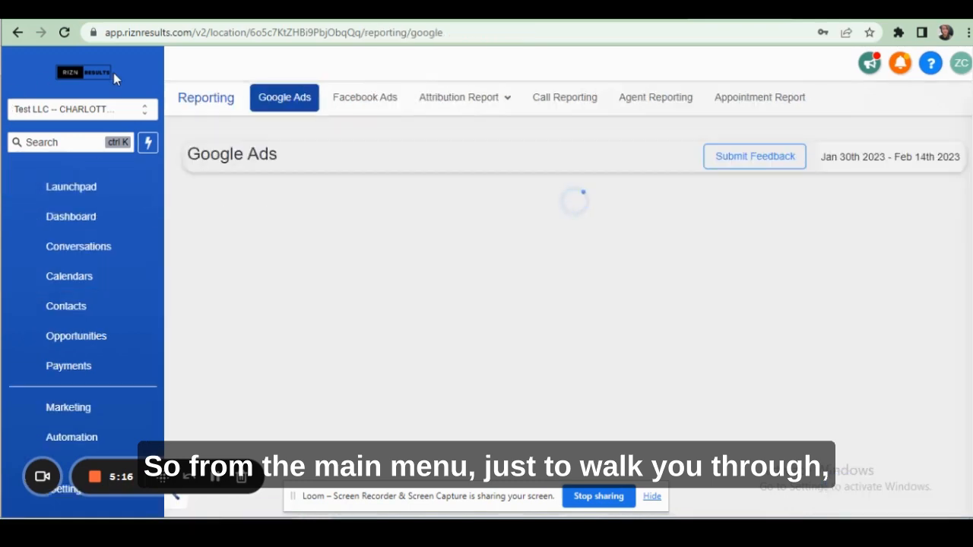
# Step: Open the phone number management page from the location's settings
pyautogui.scroll(-3, 87, 342)
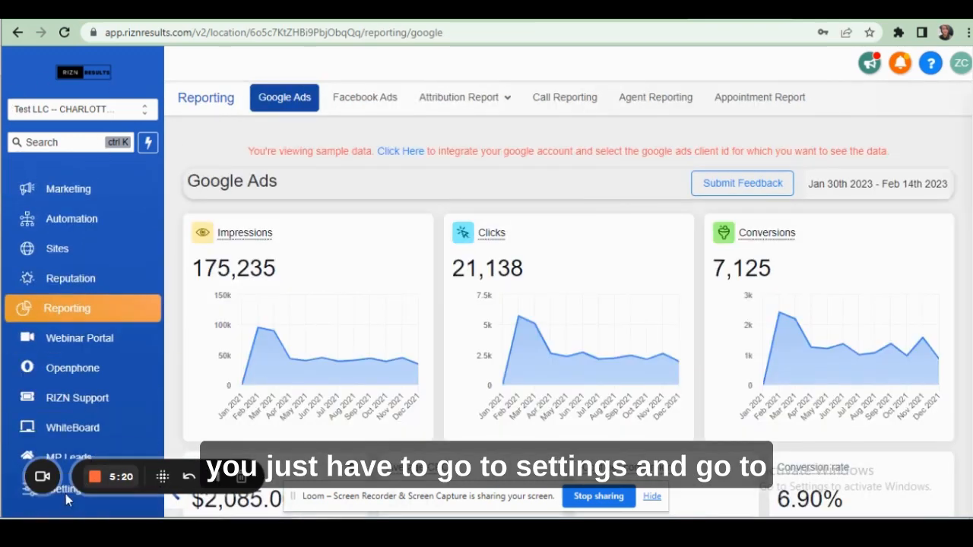
pyautogui.click(62, 488)
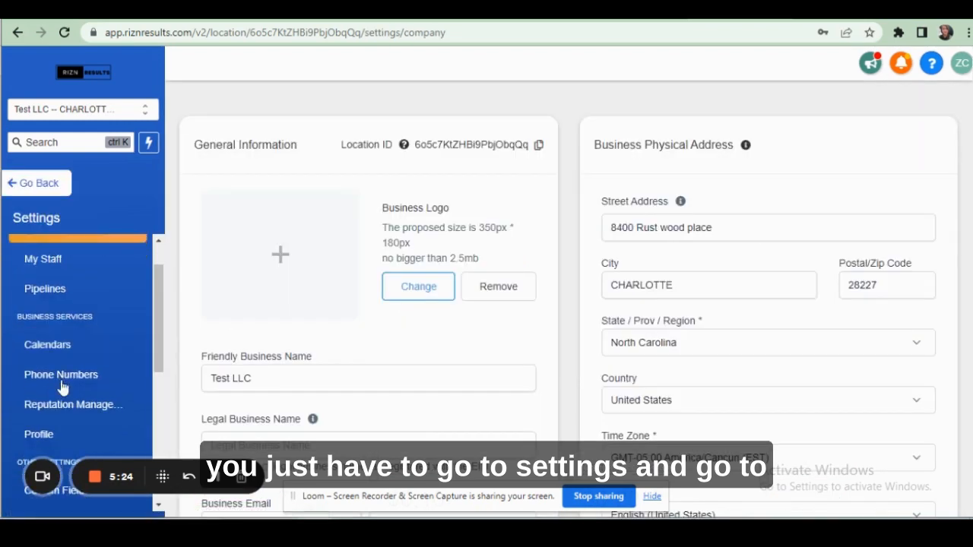
pyautogui.scroll(-1, 63, 387)
pyautogui.click(60, 348)
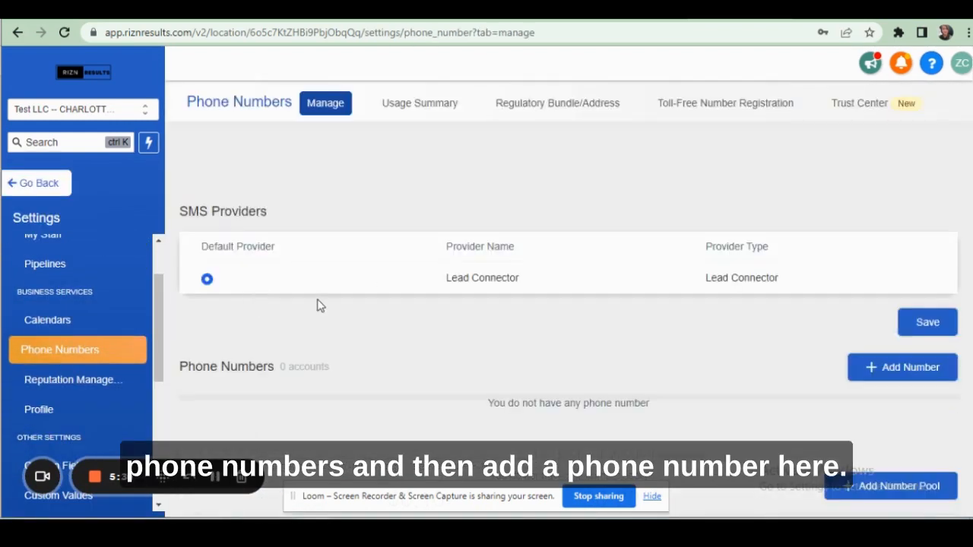
# Step: Start adding a phone number and search for available United States numbers with area code 818
pyautogui.click(886, 367)
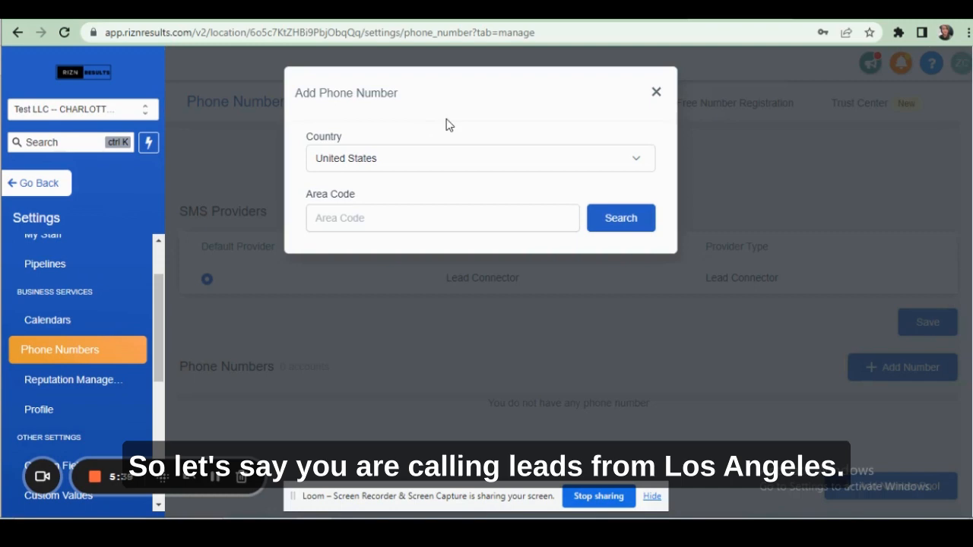
pyautogui.click(399, 223)
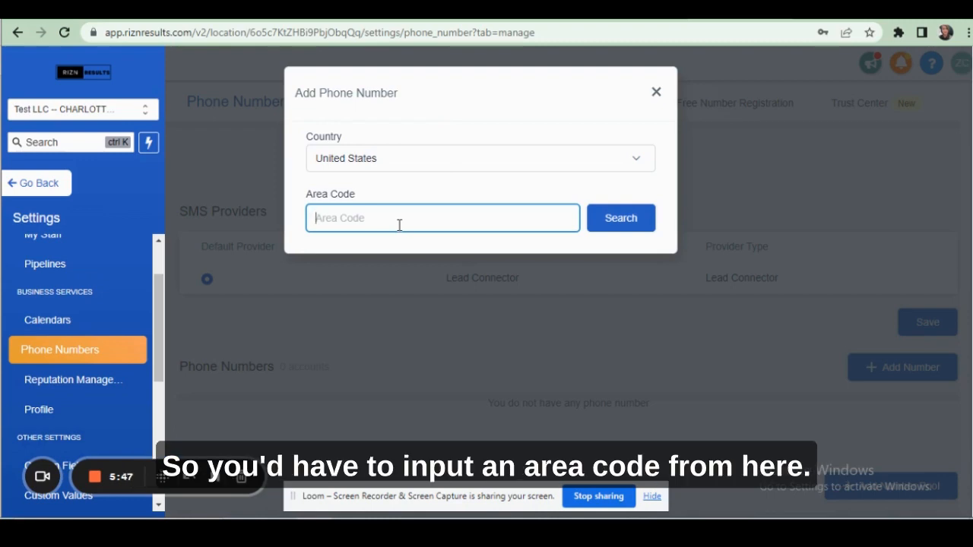
pyautogui.write('818')
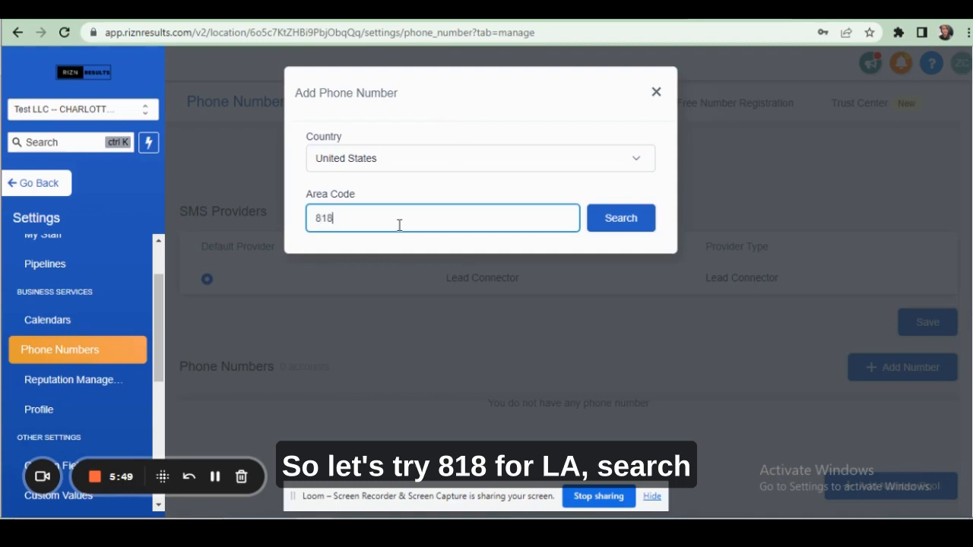
pyautogui.click(612, 222)
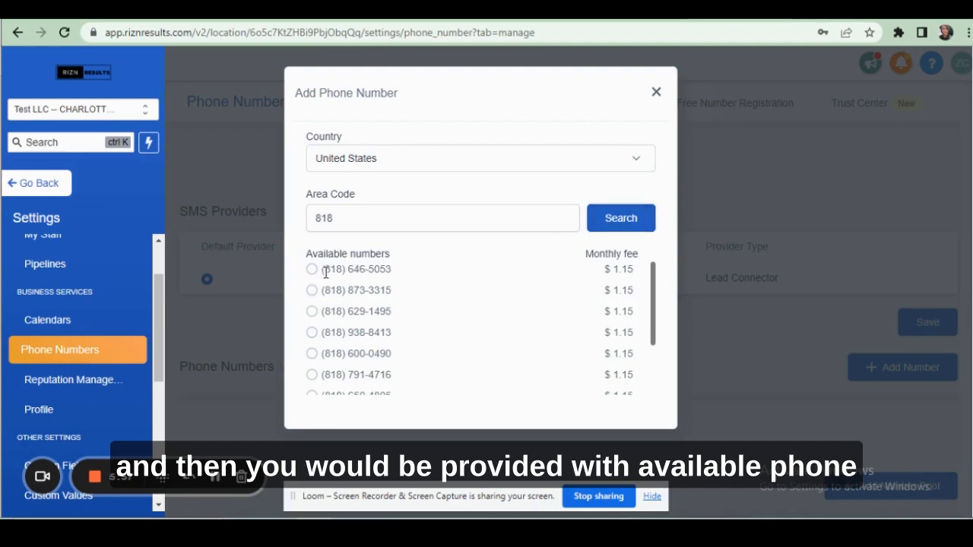
# Step: Browse the available 818 numbers, select the first one, and close the phone number form without saving
pyautogui.scroll(-4, 391, 324)
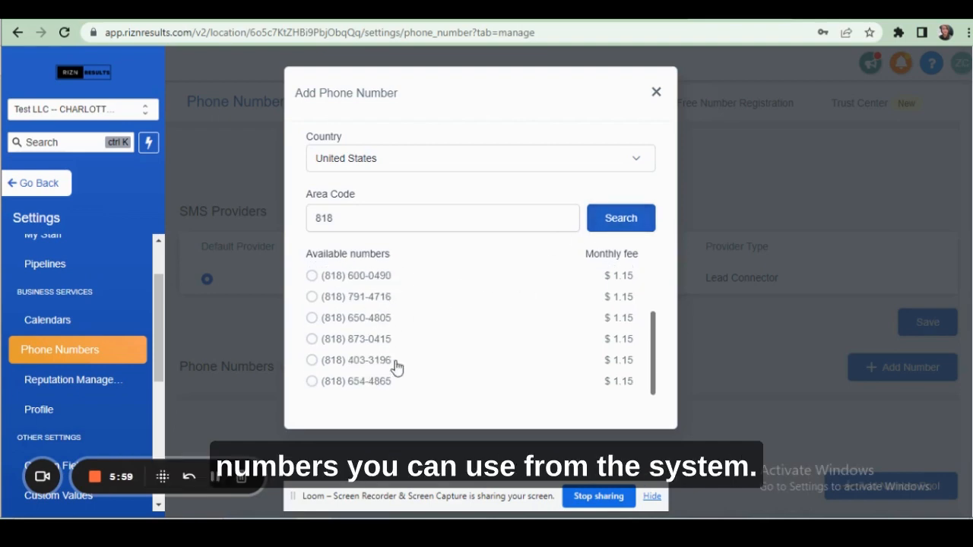
pyautogui.scroll(5, 395, 368)
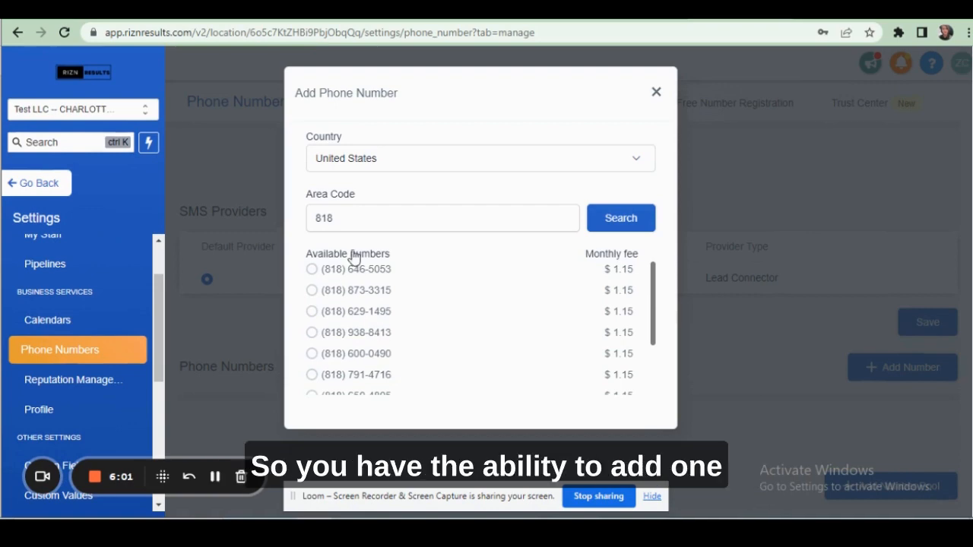
pyautogui.click(312, 271)
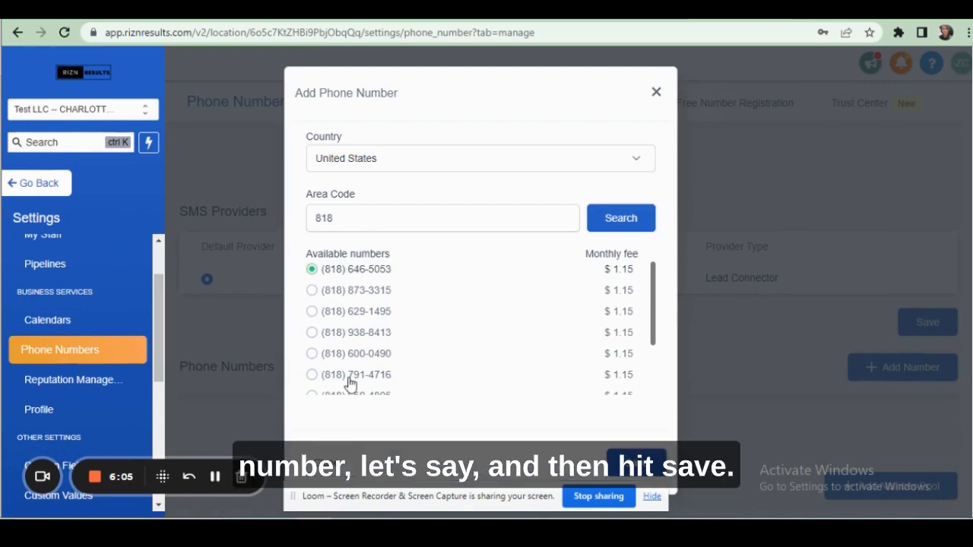
pyautogui.scroll(-3, 632, 384)
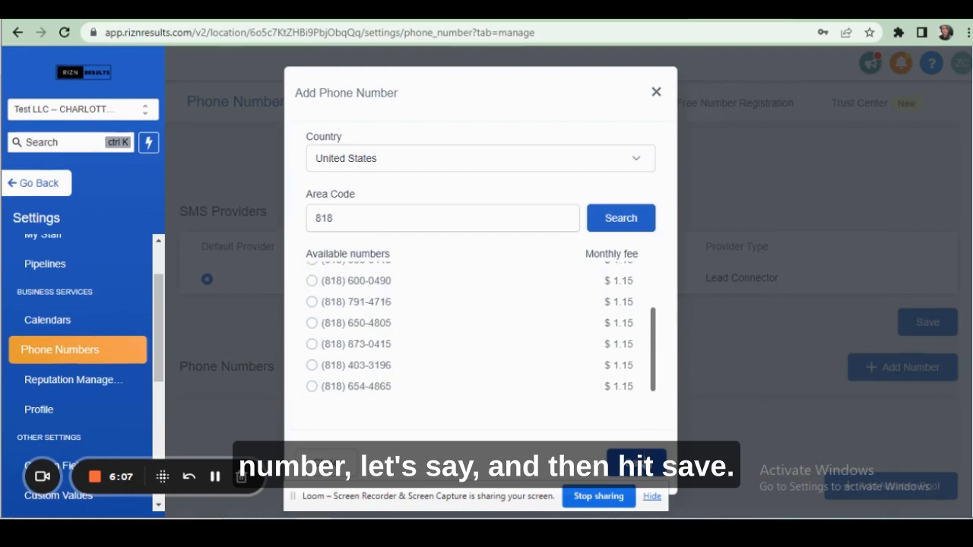
pyautogui.scroll(3, 448, 339)
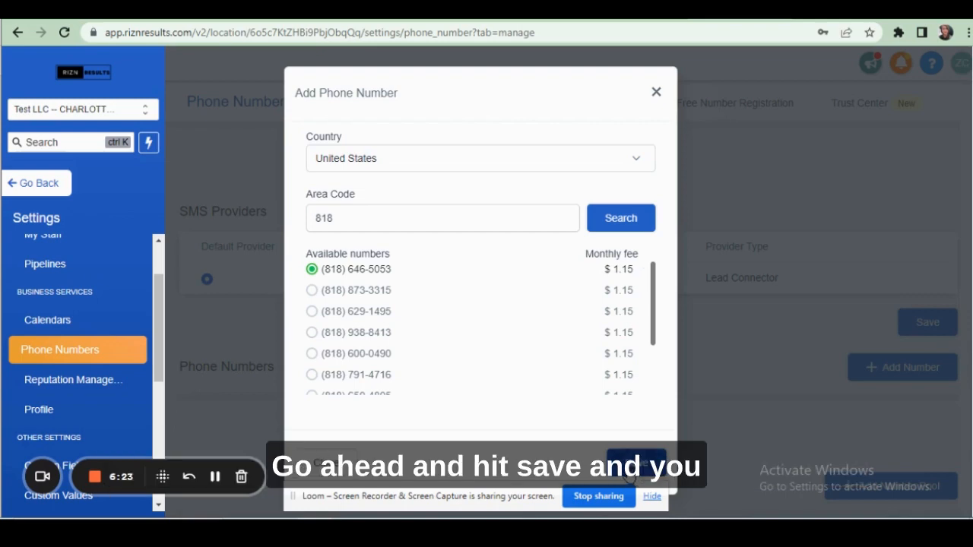
pyautogui.click(660, 95)
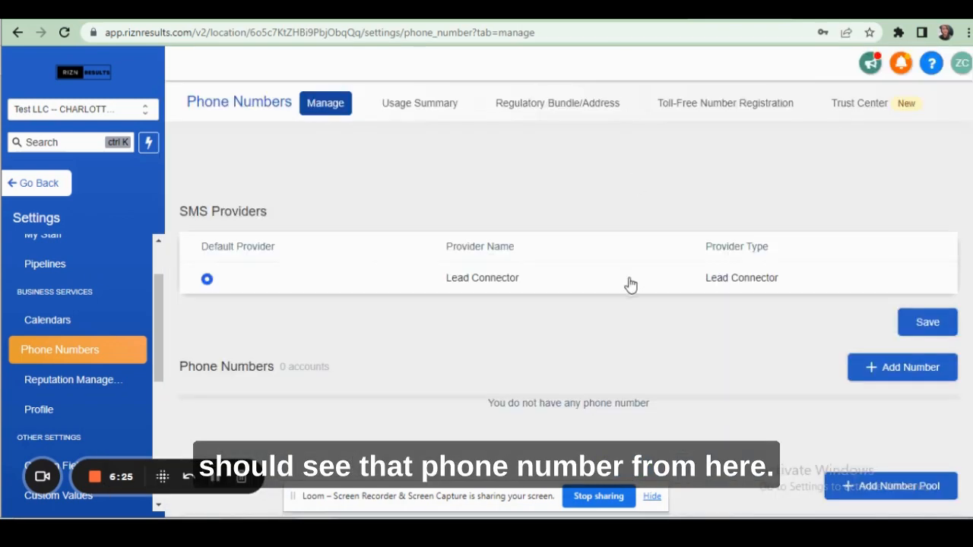
pyautogui.scroll(-1, 611, 374)
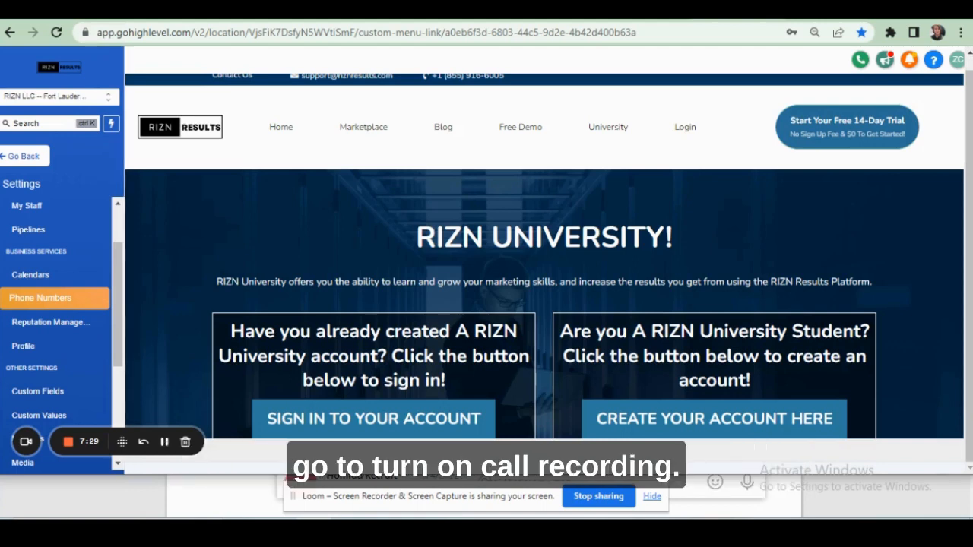
# Step: Open the Florida Texting Number's details from the location's phone number settings and examine its call recording and timeout options
pyautogui.click(23, 156)
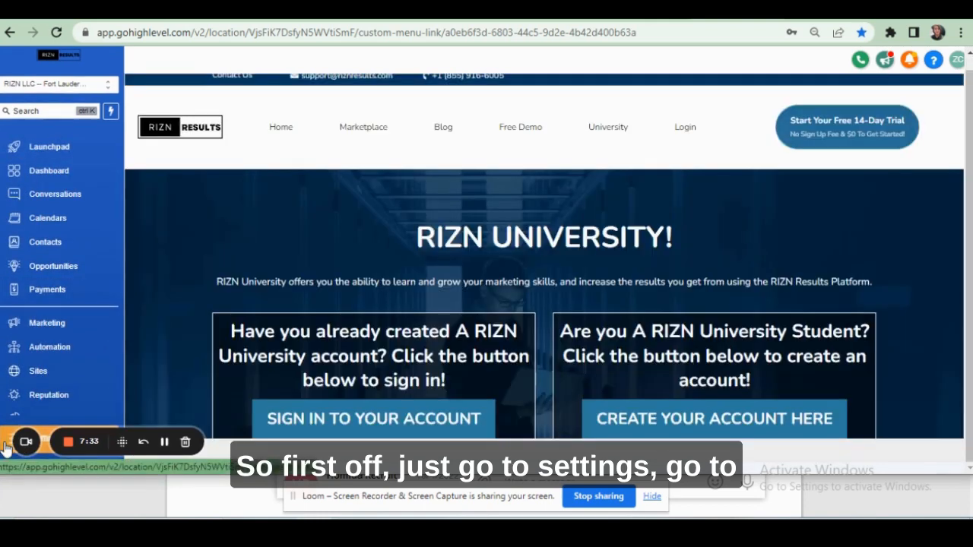
pyautogui.click(6, 448)
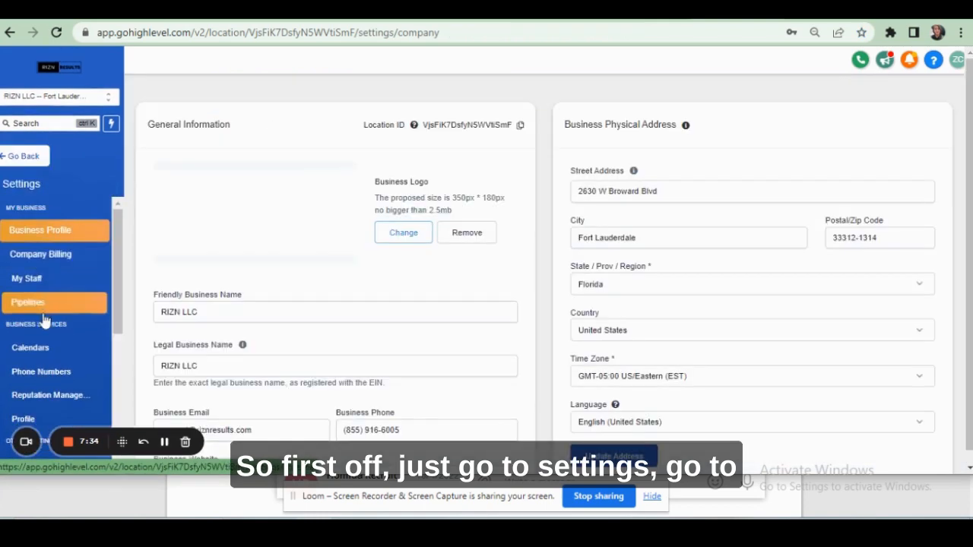
pyautogui.click(39, 371)
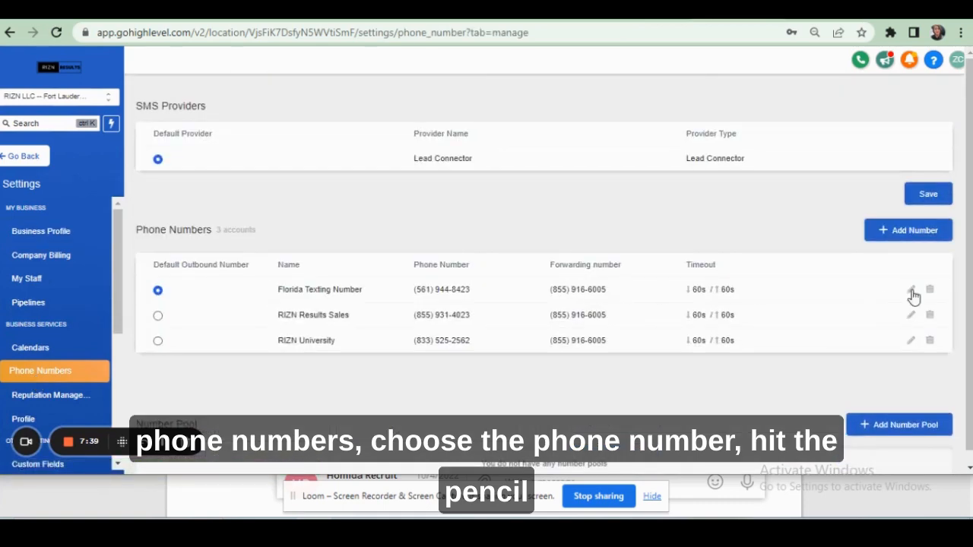
pyautogui.click(912, 293)
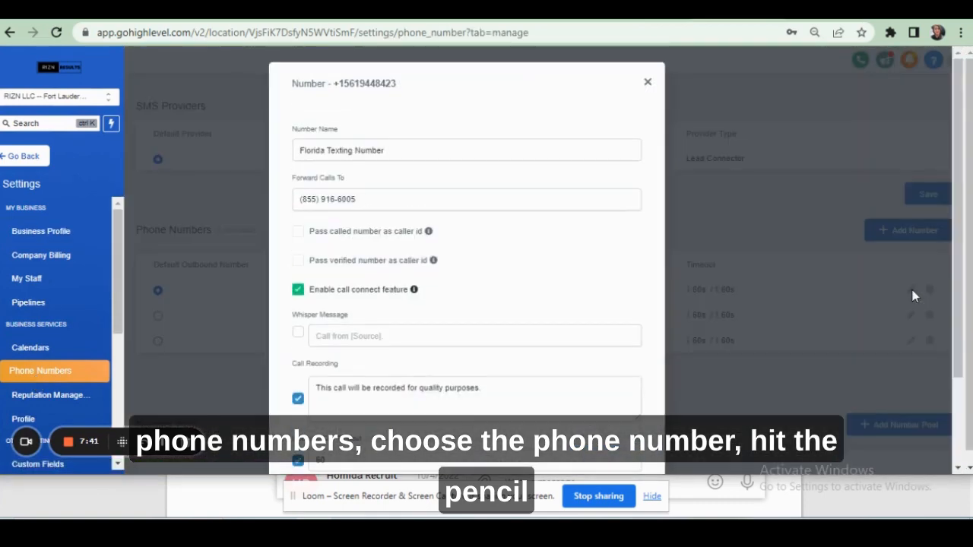
pyautogui.scroll(-2, 495, 289)
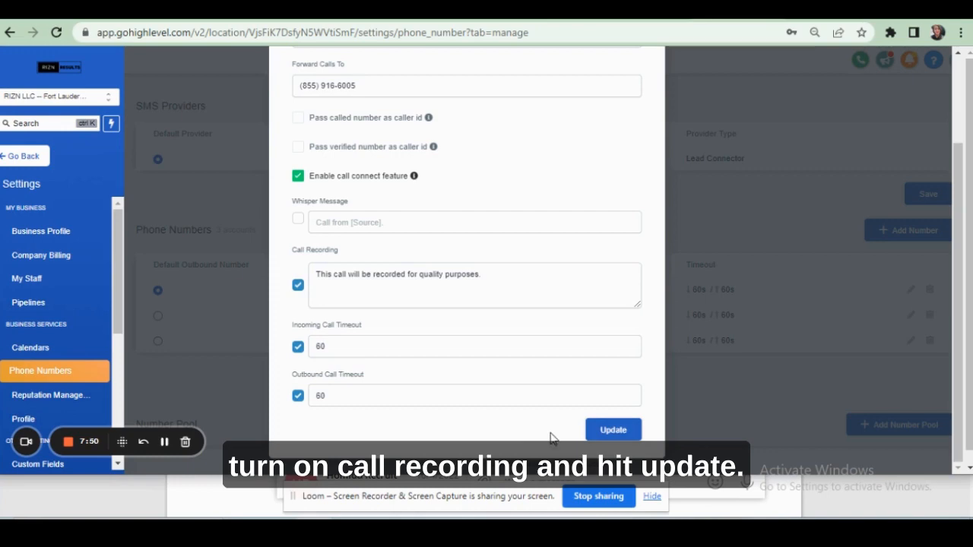
pyautogui.scroll(1, 612, 435)
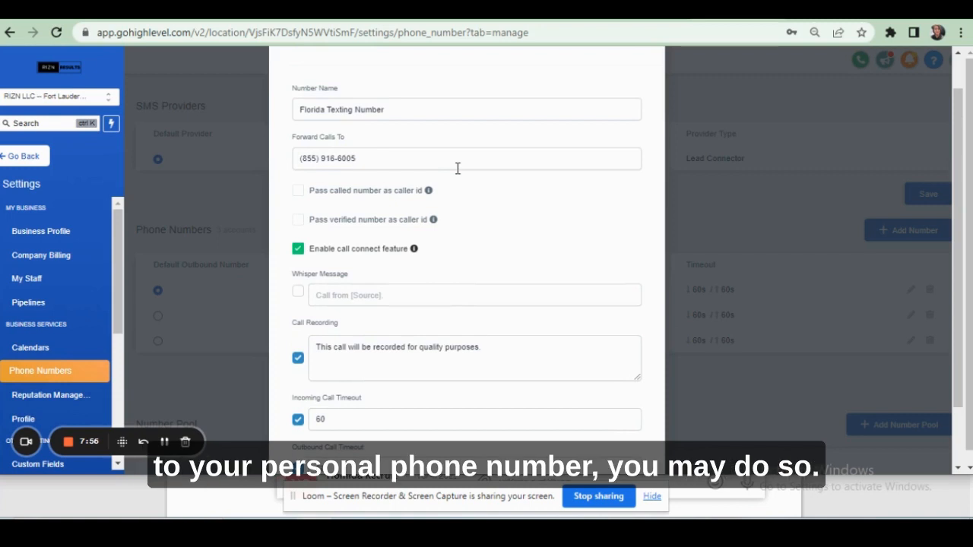
# Step: Examine the number's call forwarding destination and close its details without updating
pyautogui.doubleClick(389, 162)
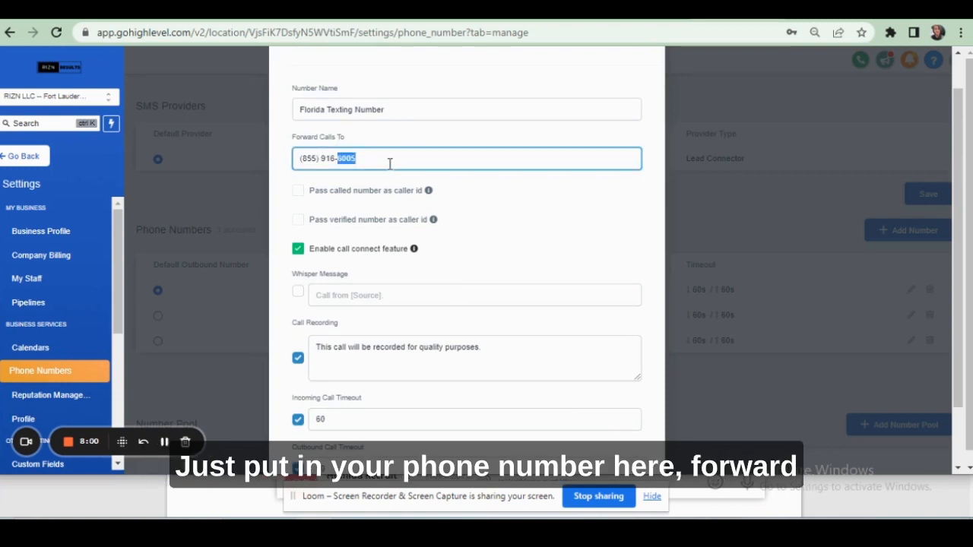
pyautogui.tripleClick(390, 163)
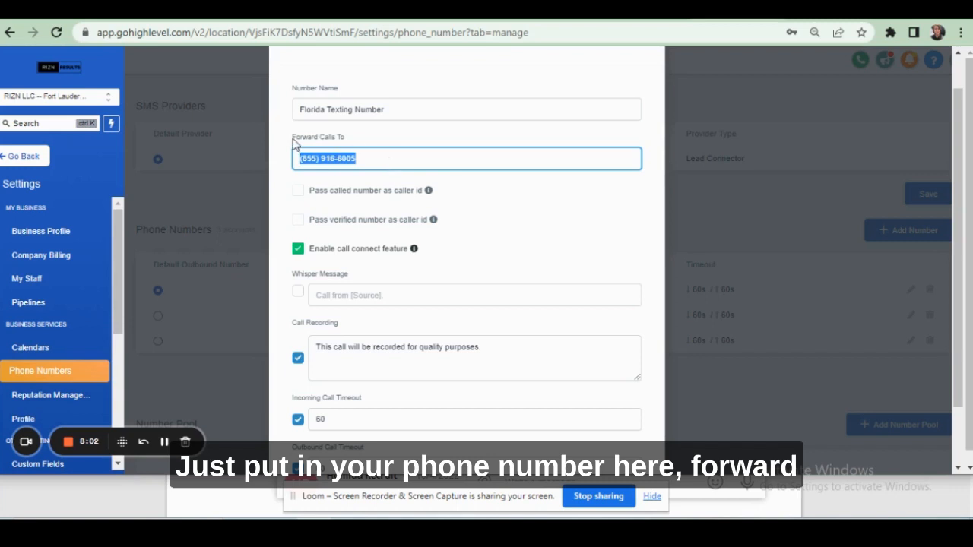
pyautogui.moveTo(297, 144); pyautogui.dragTo(364, 143)
pyautogui.doubleClick(382, 160)
pyautogui.tripleClick(382, 161)
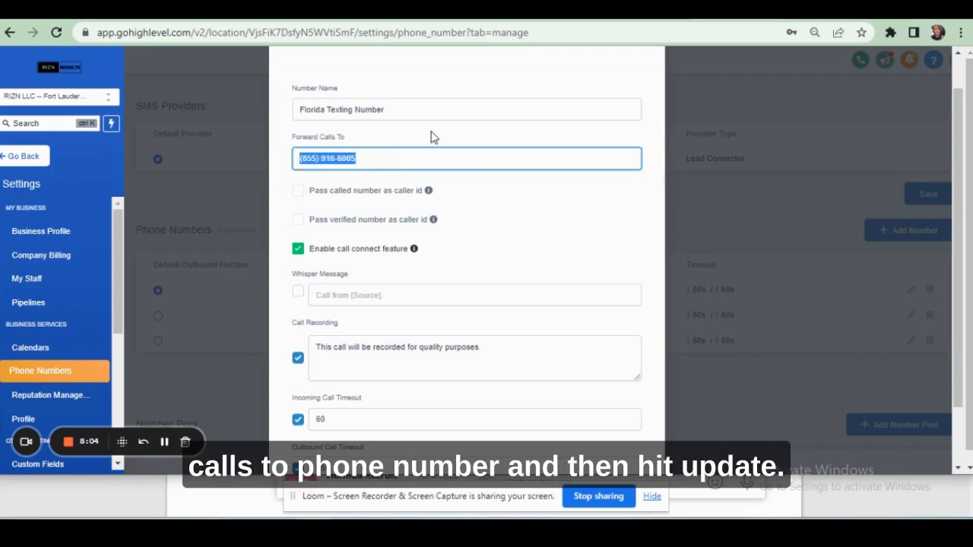
pyautogui.click(432, 136)
pyautogui.scroll(-2, 533, 339)
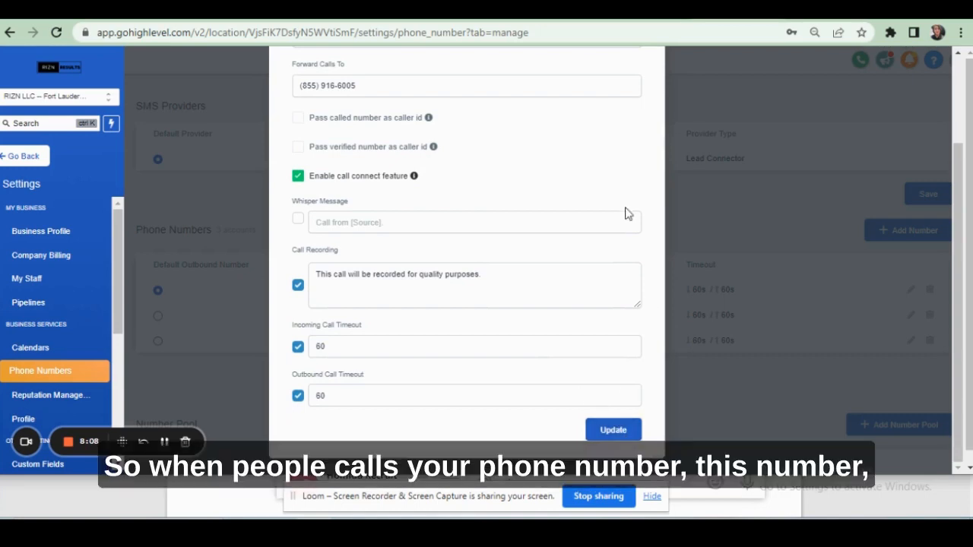
pyautogui.scroll(3, 627, 175)
pyautogui.click(645, 85)
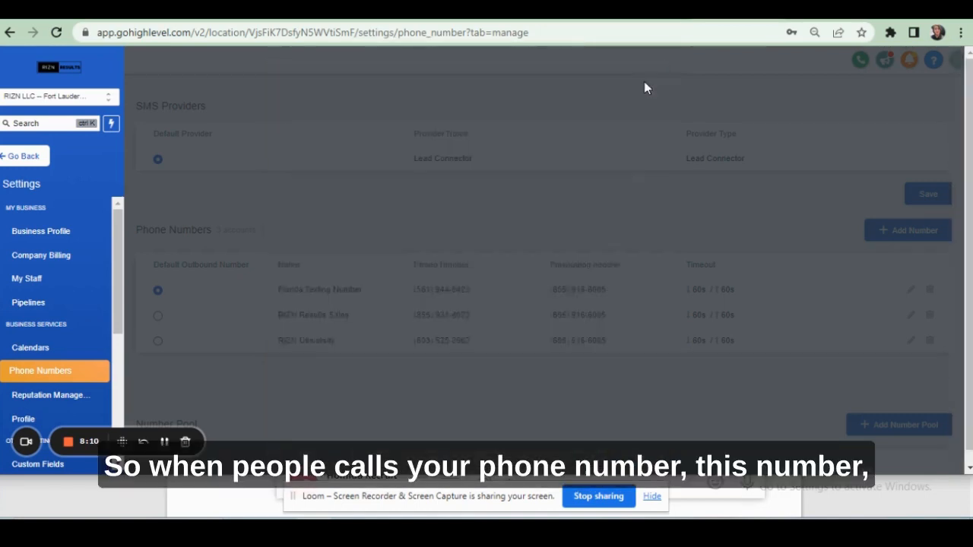
pyautogui.moveTo(495, 292); pyautogui.dragTo(415, 289)
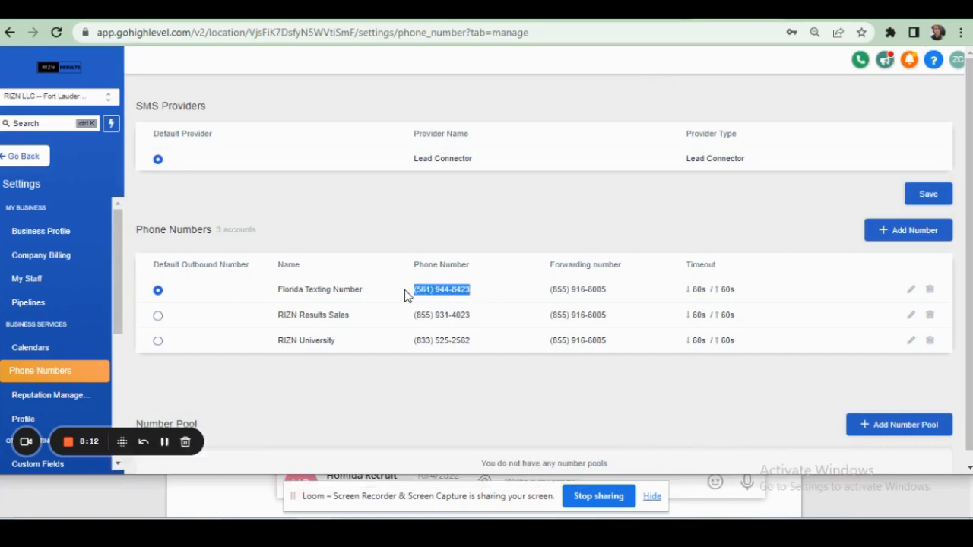
pyautogui.moveTo(549, 290); pyautogui.dragTo(601, 300)
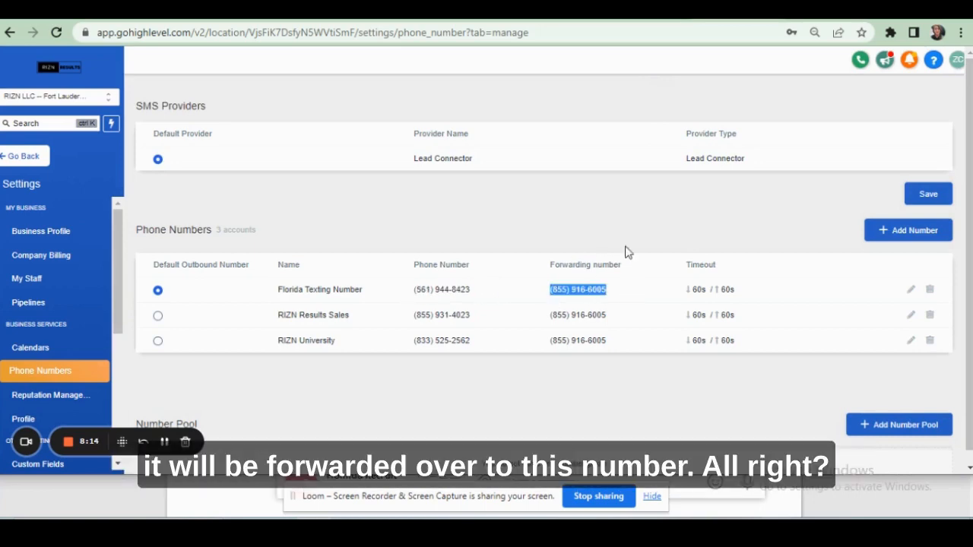
pyautogui.click(616, 222)
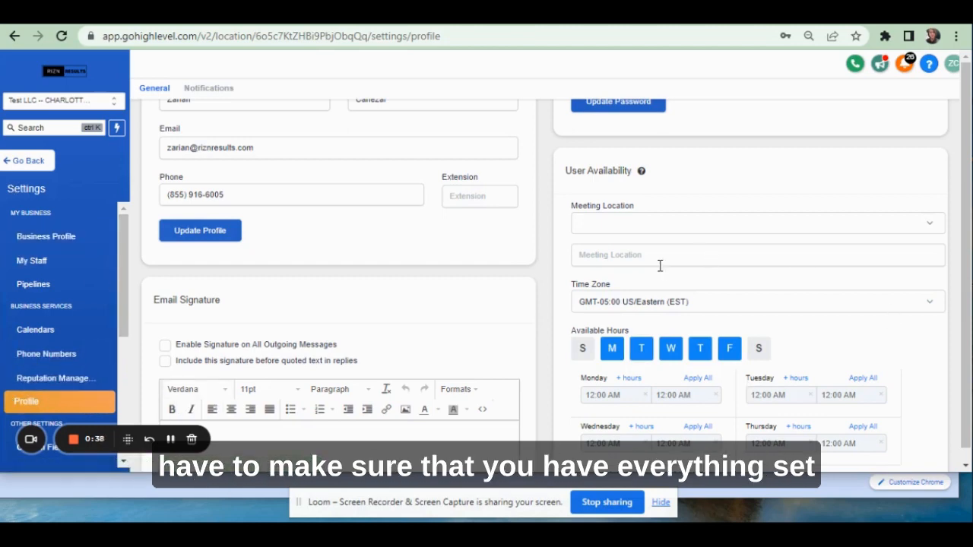
# Step: Review the personal data, time zone and user availability in the profile settings
pyautogui.scroll(3, 369, 266)
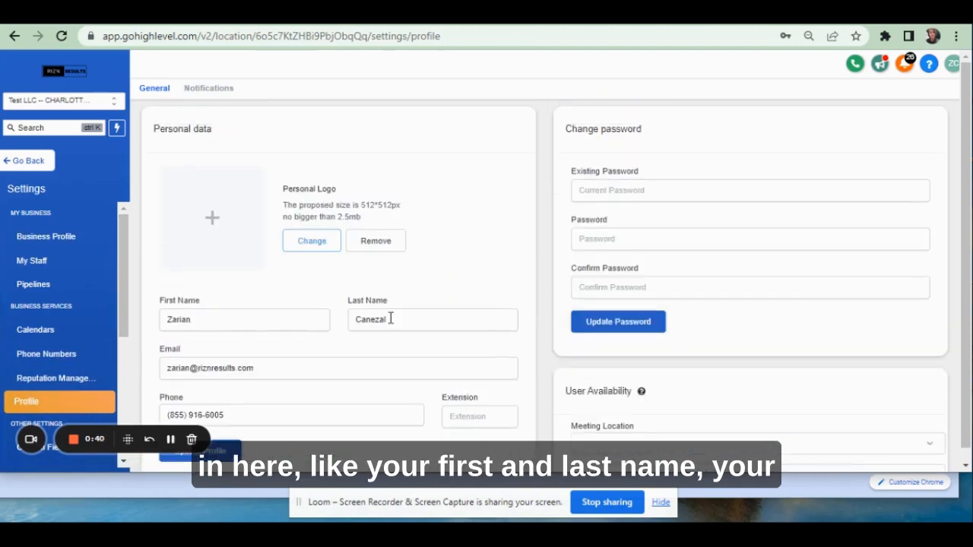
pyautogui.scroll(-1, 390, 319)
pyautogui.scroll(-1, 299, 297)
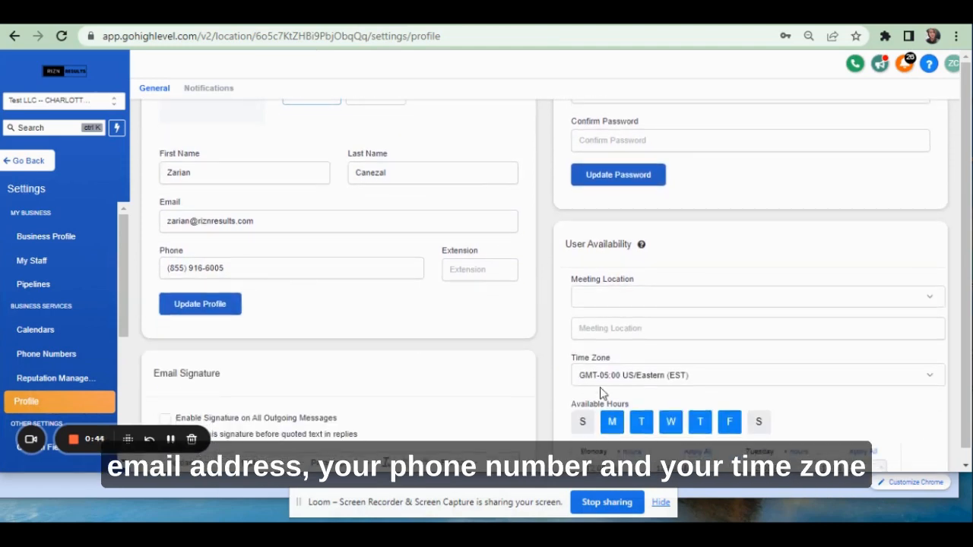
pyautogui.scroll(-1, 604, 391)
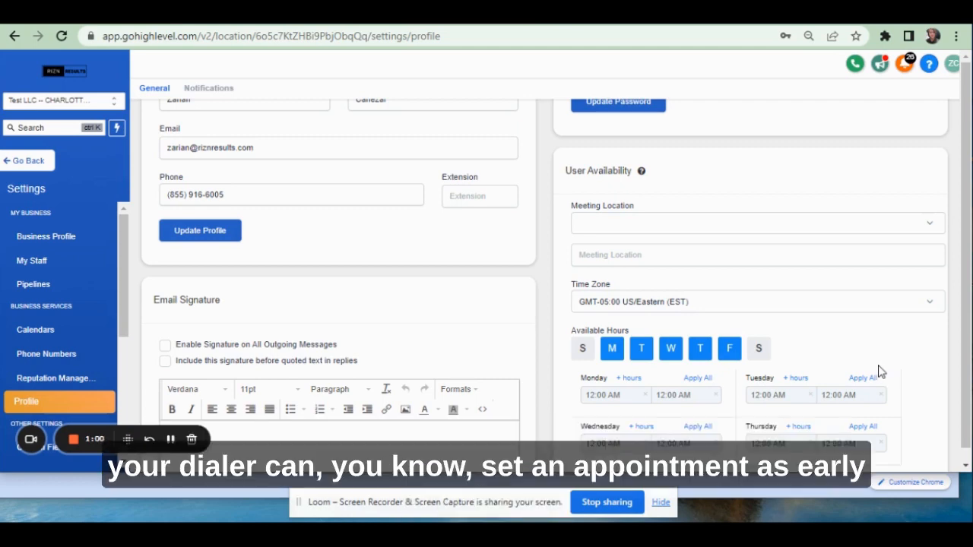
# Step: Set Monday's available hours in the user availability from 08:00 AM to 05:00 PM
pyautogui.click(609, 393)
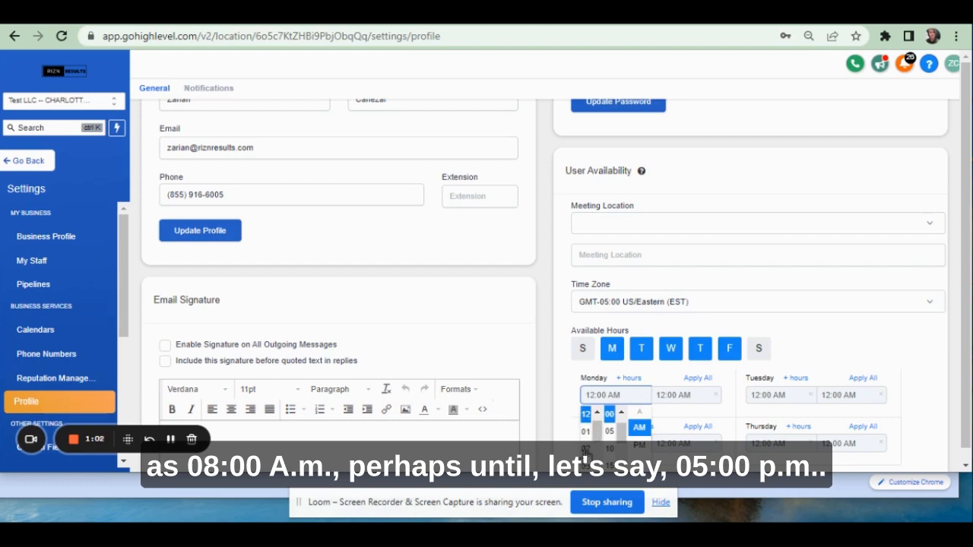
pyautogui.scroll(-2, 588, 450)
pyautogui.click(586, 433)
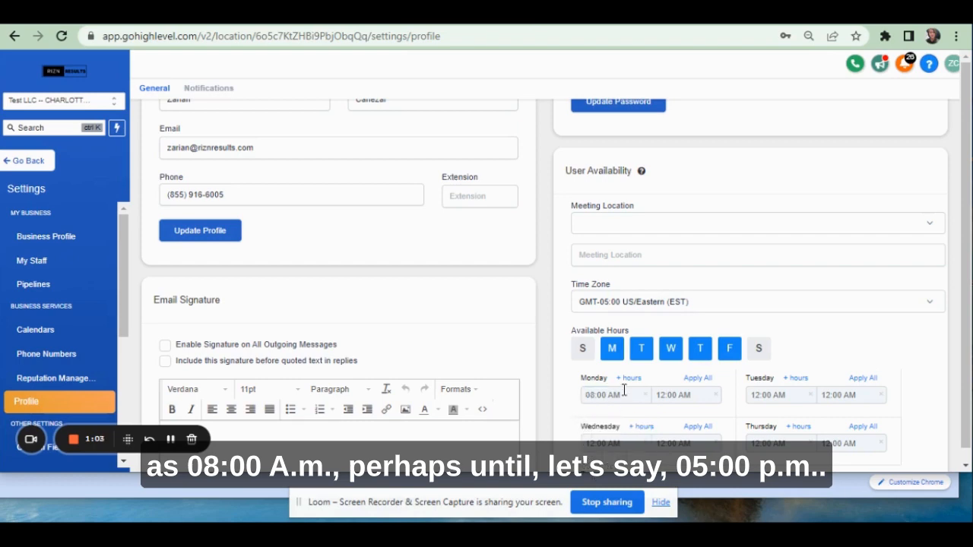
pyautogui.click(703, 397)
pyautogui.click(685, 434)
pyautogui.click(667, 396)
pyautogui.scroll(-2, 663, 430)
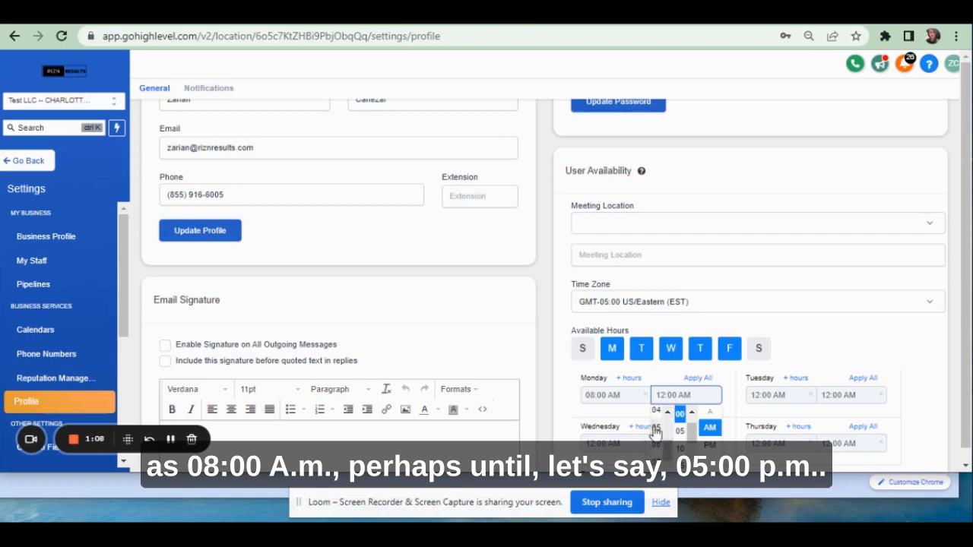
pyautogui.click(662, 430)
pyautogui.click(701, 394)
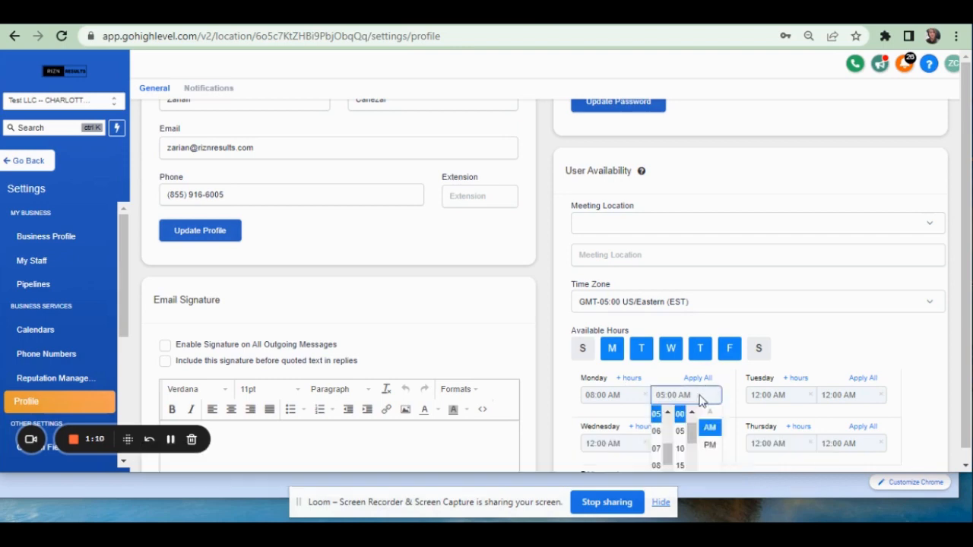
pyautogui.click(707, 442)
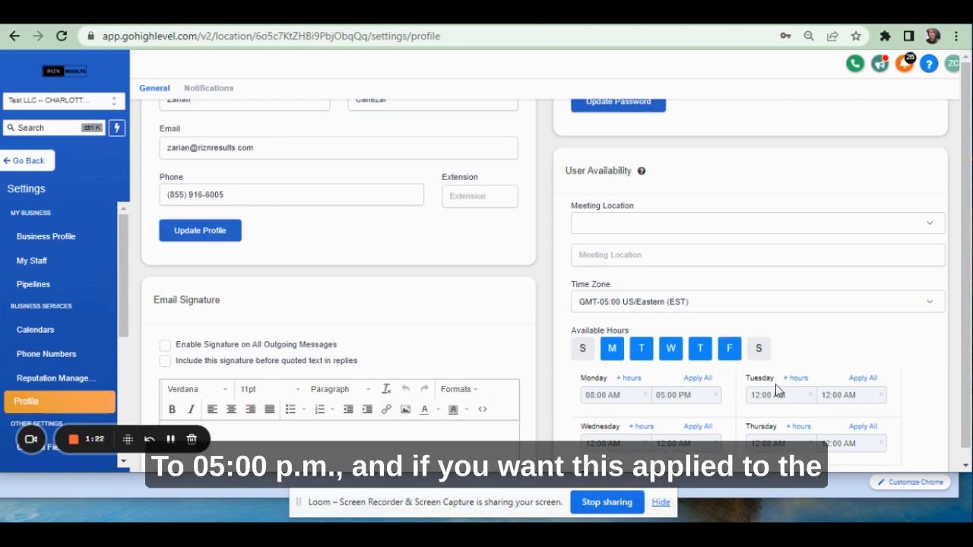
# Step: Apply Monday's hours to all the selected weekdays and update the availability
pyautogui.scroll(-1, 775, 389)
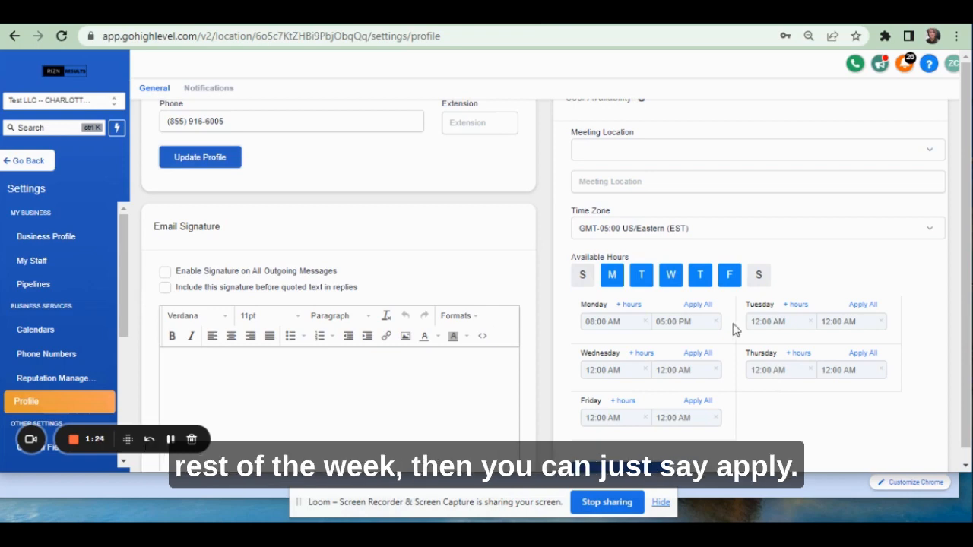
pyautogui.click(696, 307)
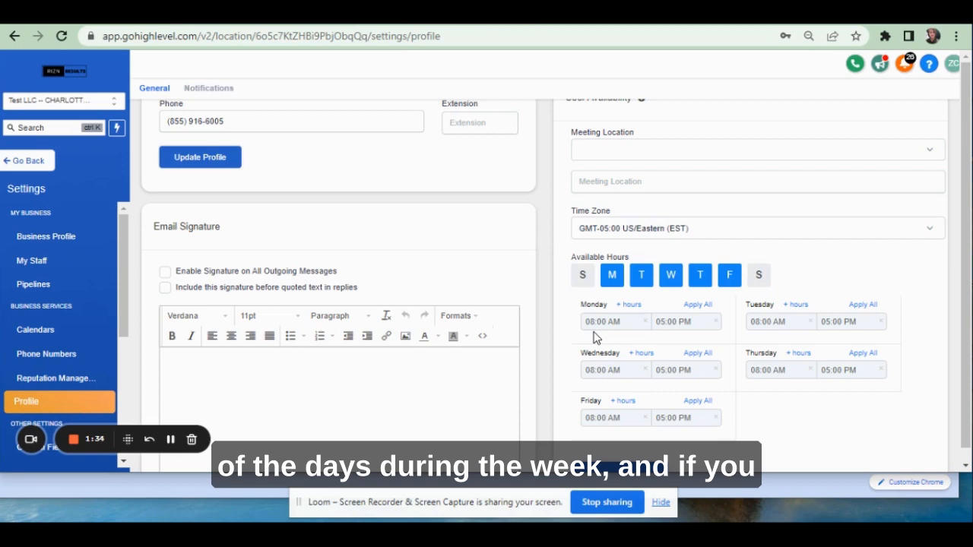
pyautogui.scroll(-2, 593, 337)
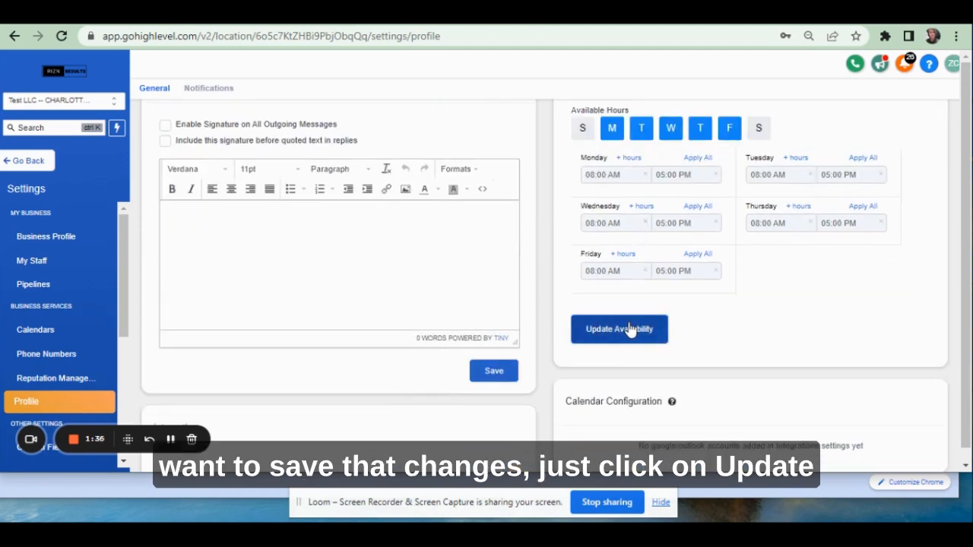
pyautogui.click(630, 328)
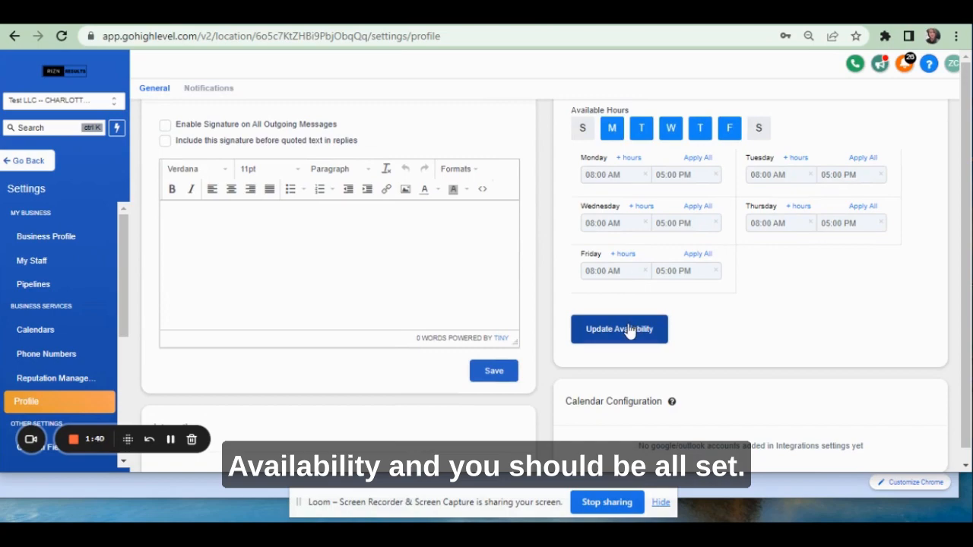
pyautogui.scroll(-4, 625, 330)
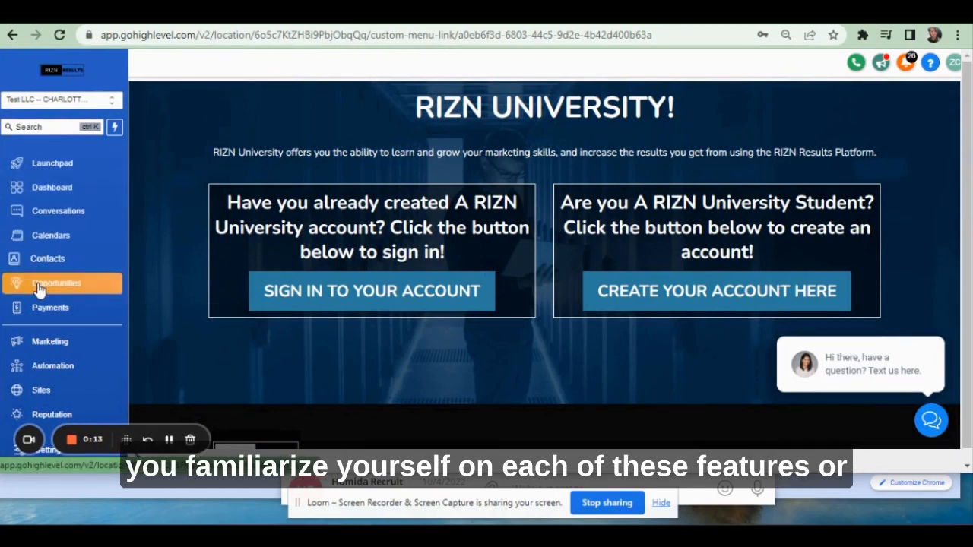
pyautogui.scroll(-1, 34, 342)
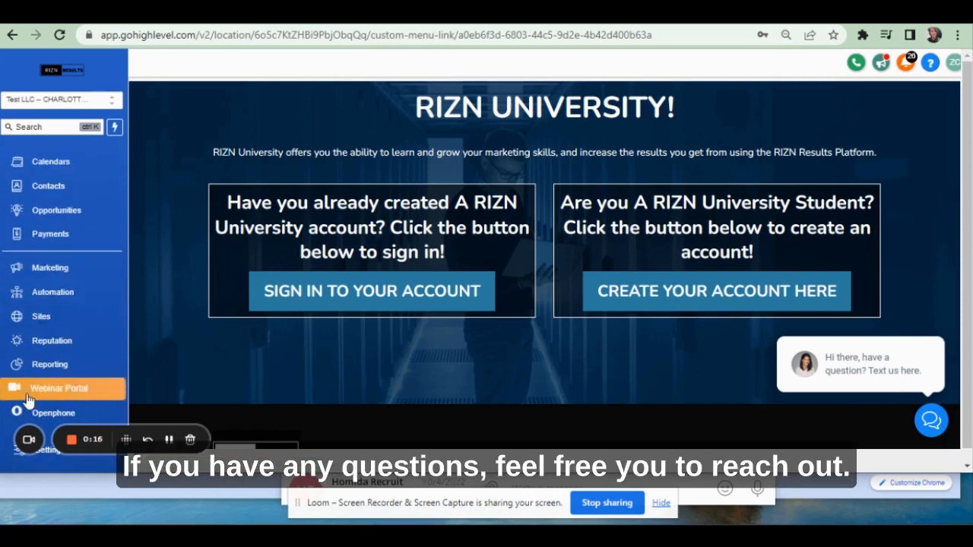
pyautogui.scroll(-1, 53, 373)
pyautogui.scroll(-1, 57, 359)
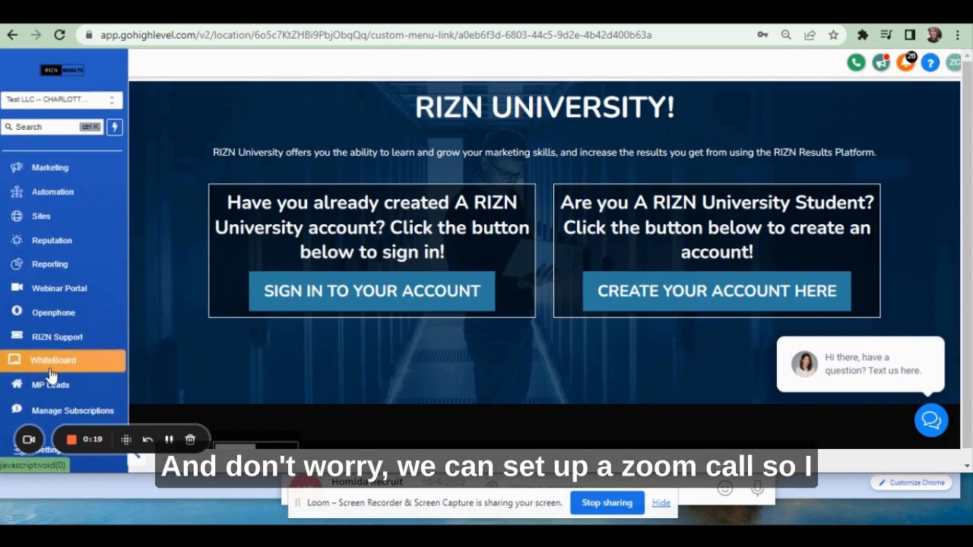
pyautogui.scroll(2, 51, 371)
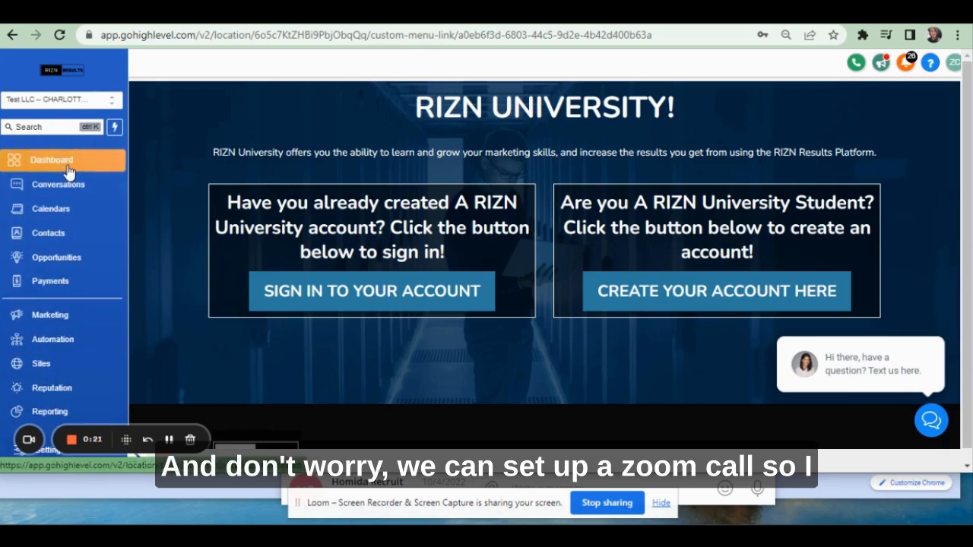